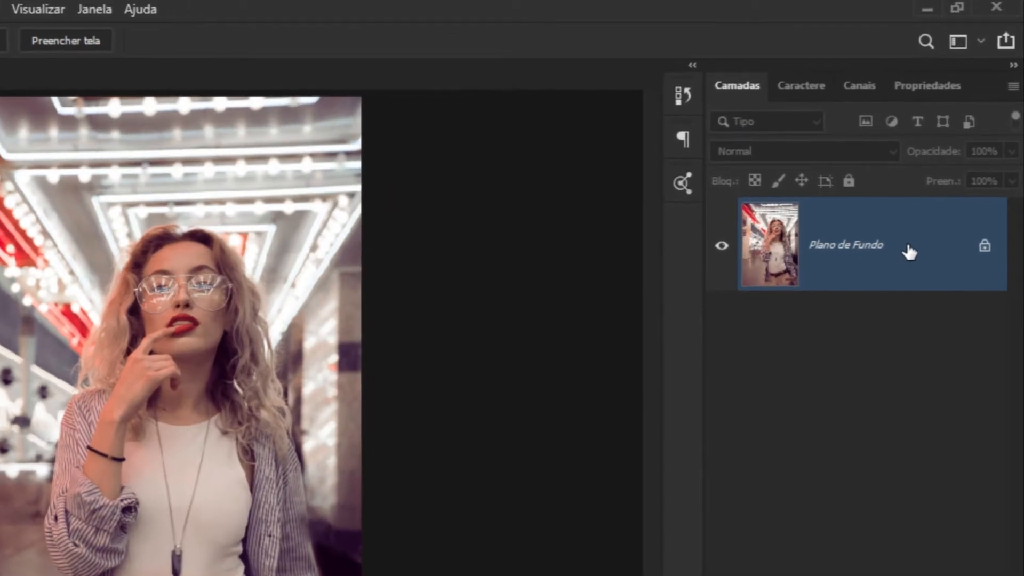
Convert the background layer into a smart object and open the Camera Raw filter on it.
{"action": "right_click", "coordinate": [908, 243]}
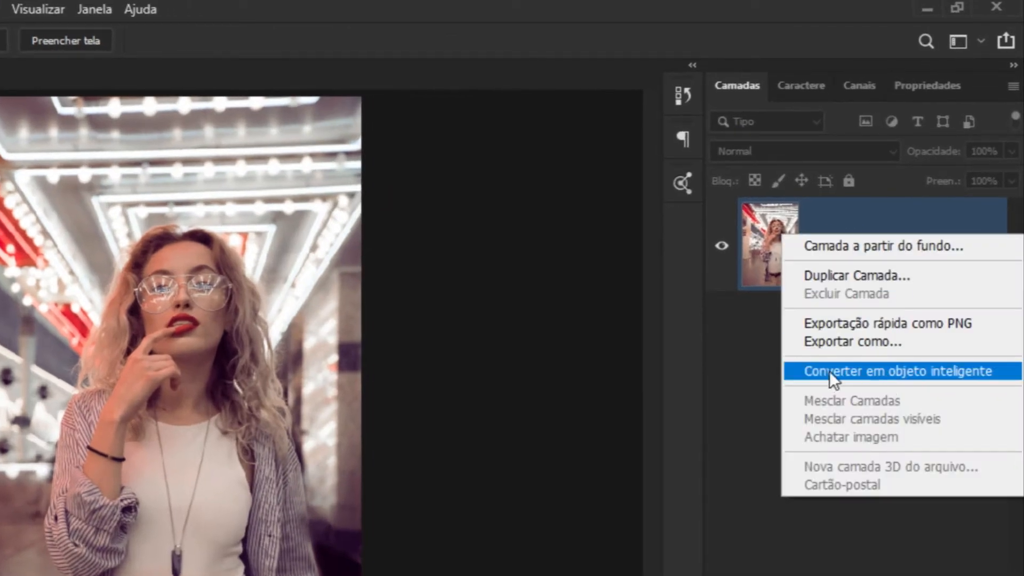
{"action": "left_click", "coordinate": [858, 370]}
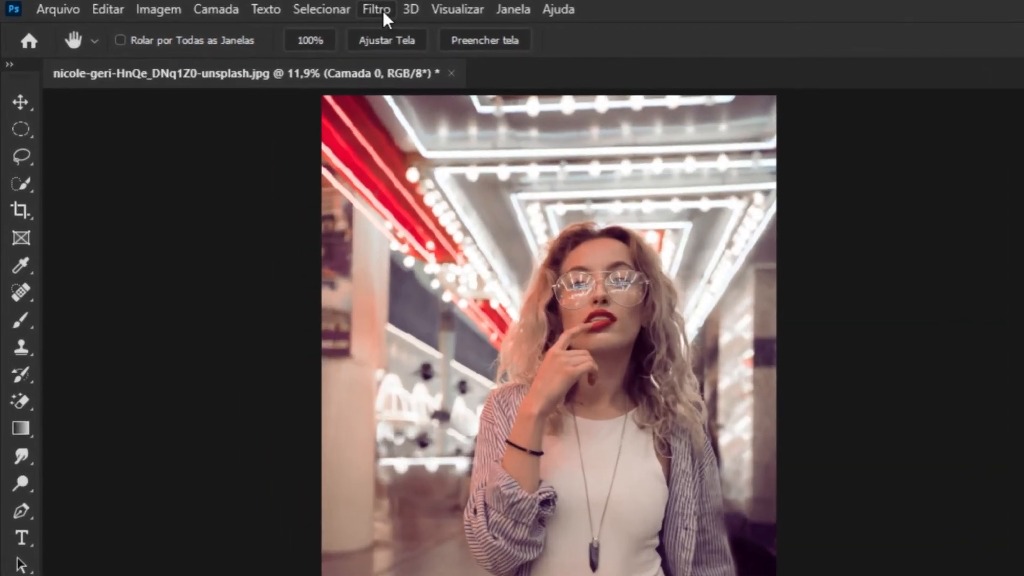
{"action": "left_click", "coordinate": [274, 10]}
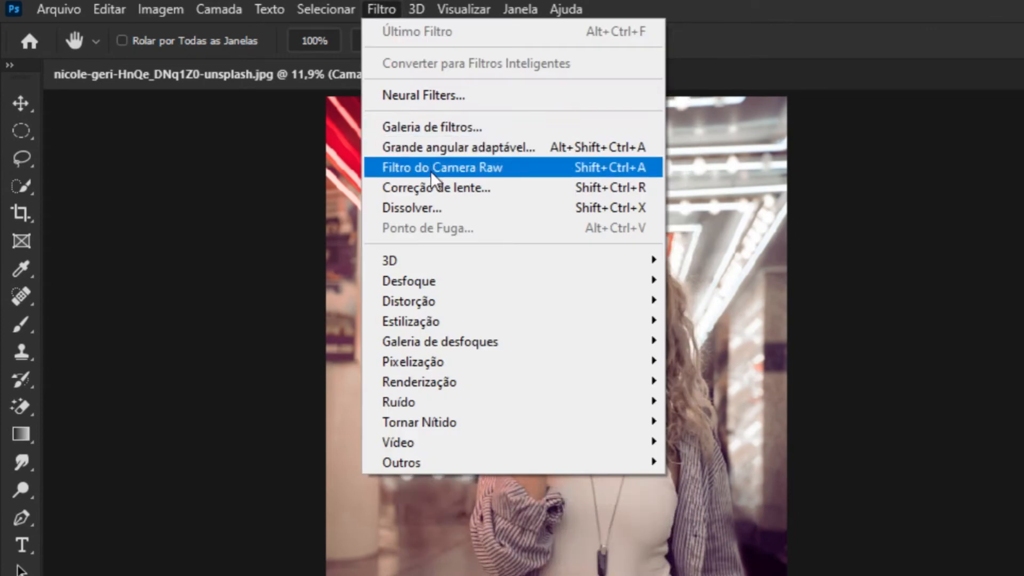
{"action": "left_click", "coordinate": [504, 170]}
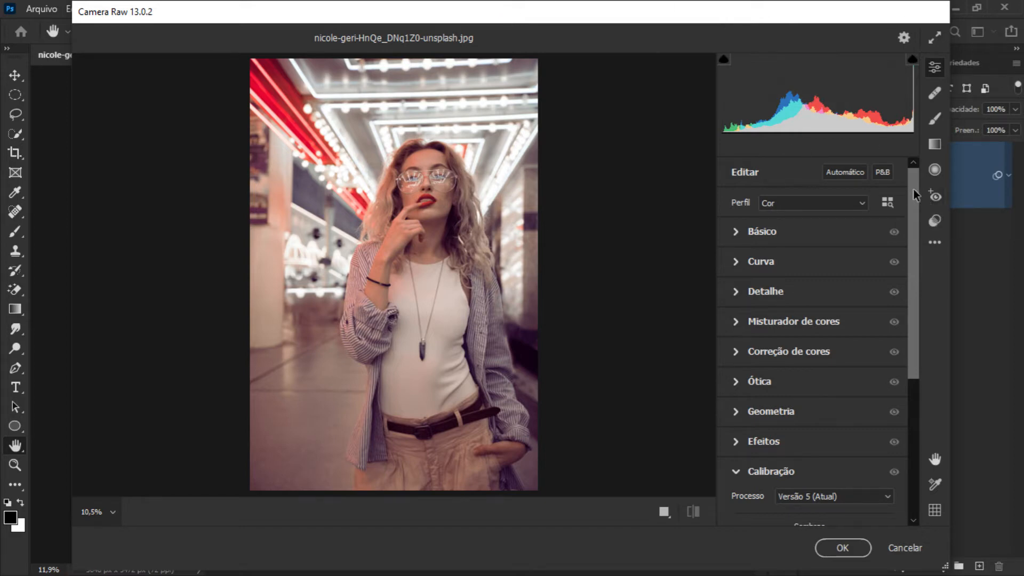
Collapse the Calibração settings and expand the Básico adjustments in Camera Raw.
{"action": "scroll", "coordinate": [901, 260], "scroll_direction": "down", "scroll_amount": 7}
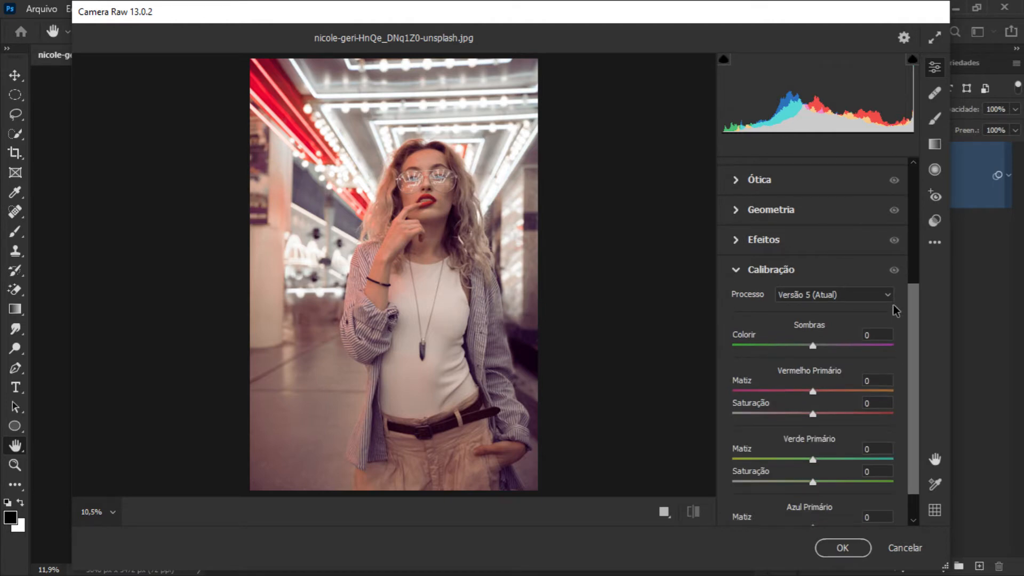
{"action": "left_click", "coordinate": [800, 263]}
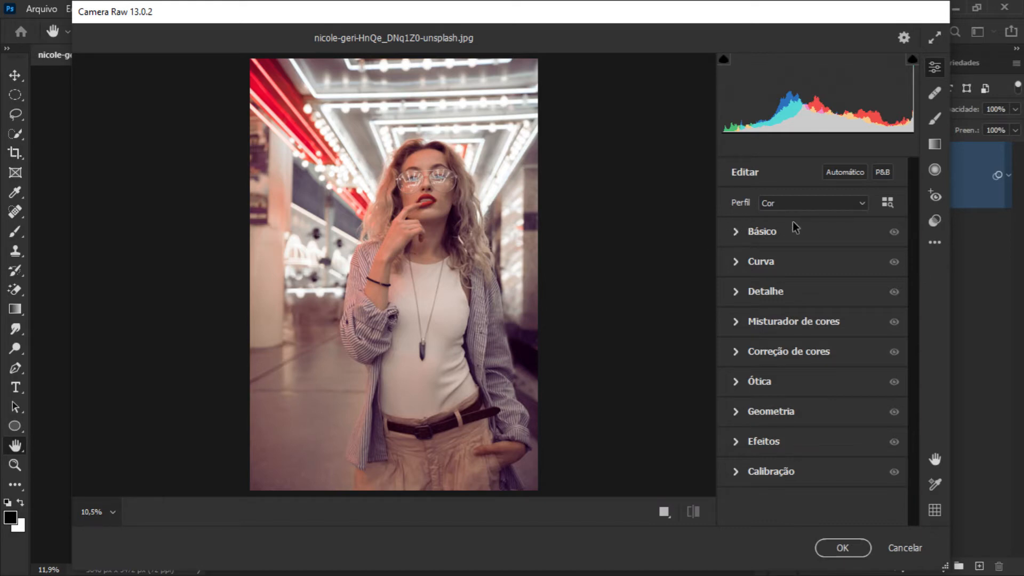
{"action": "left_click", "coordinate": [736, 232]}
{"action": "left_click_drag", "start_coordinate": [914, 242], "coordinate": [914, 233]}
{"action": "left_click", "coordinate": [737, 191]}
{"action": "left_click", "coordinate": [735, 231]}
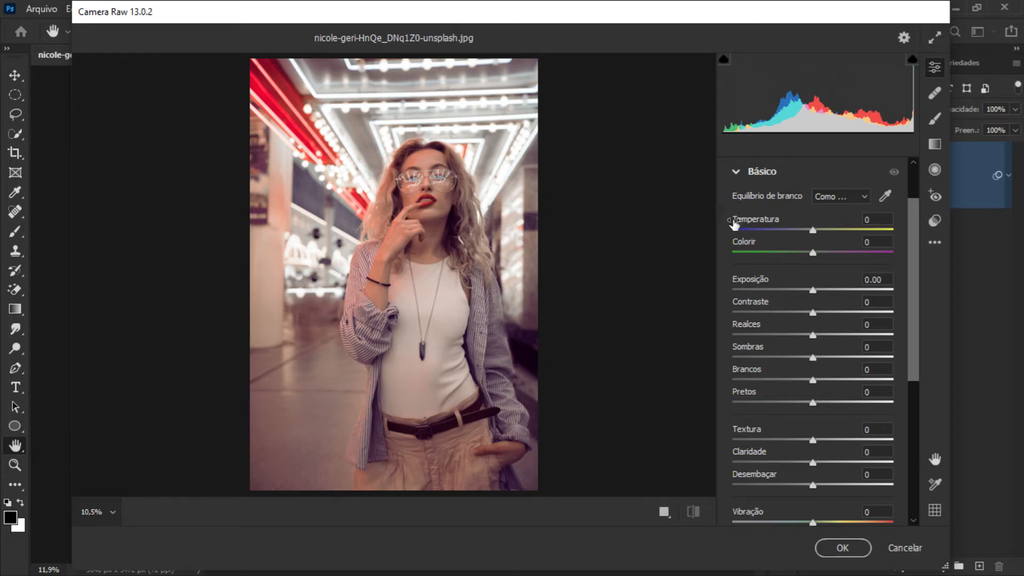
Set Contraste to +35, Realces to -79 and Sombras to +79 in the basic adjustments.
{"action": "scroll", "coordinate": [906, 247], "scroll_direction": "down", "scroll_amount": 1}
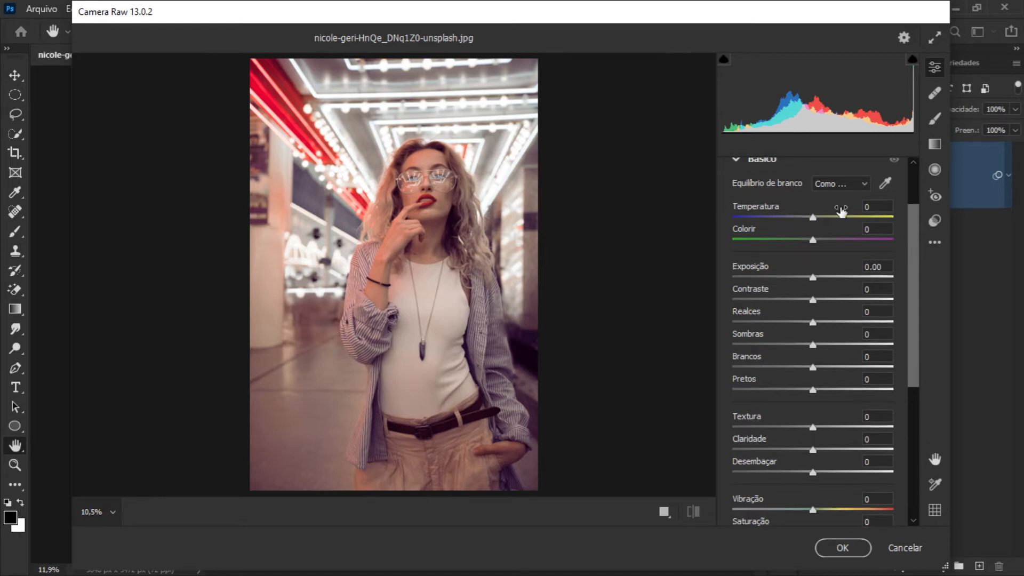
{"action": "left_click_drag", "start_coordinate": [911, 220], "coordinate": [907, 235]}
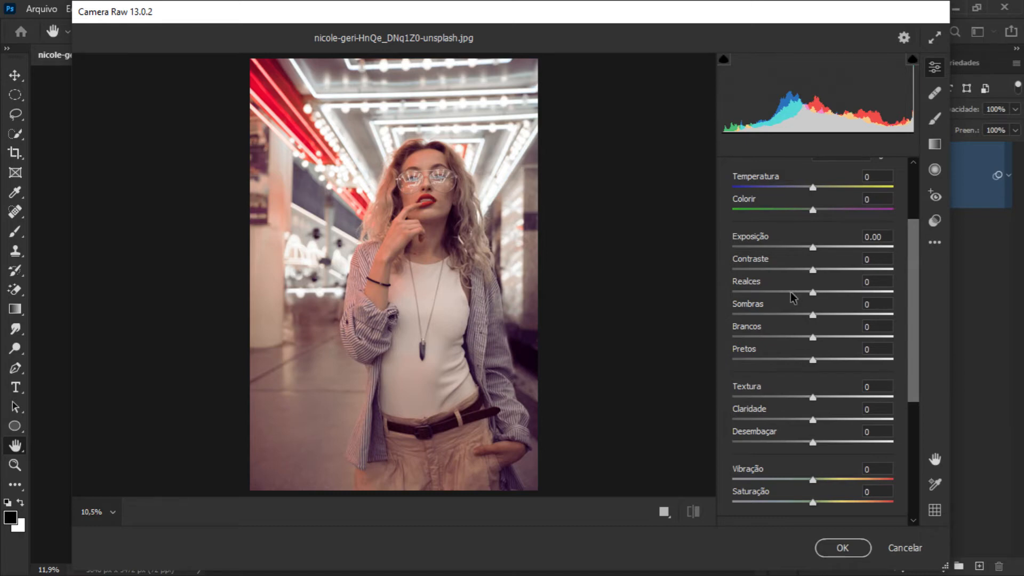
{"action": "left_click_drag", "start_coordinate": [815, 269], "coordinate": [843, 271]}
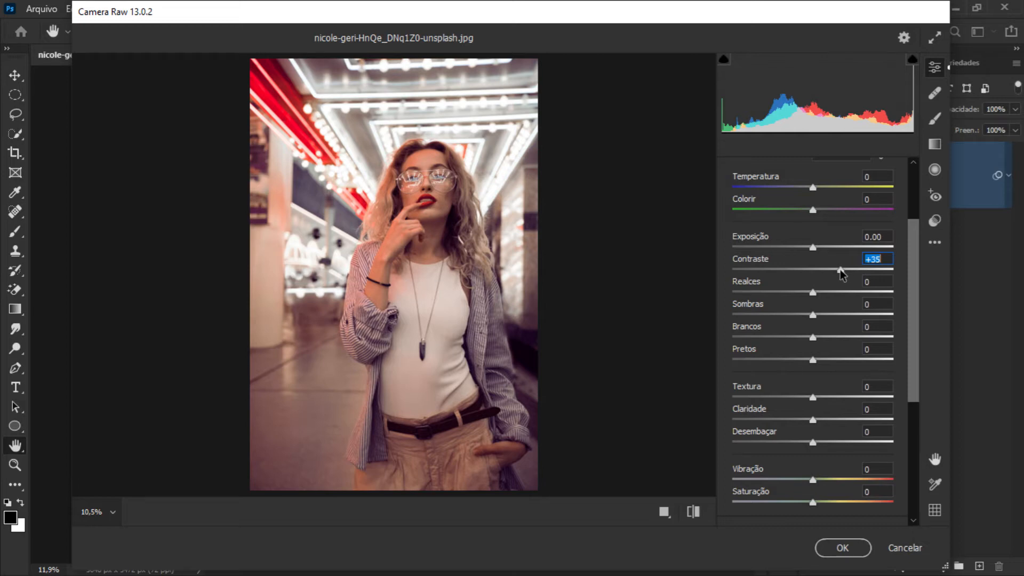
{"action": "left_click", "coordinate": [810, 292]}
{"action": "left_click_drag", "start_coordinate": [809, 291], "coordinate": [746, 287]}
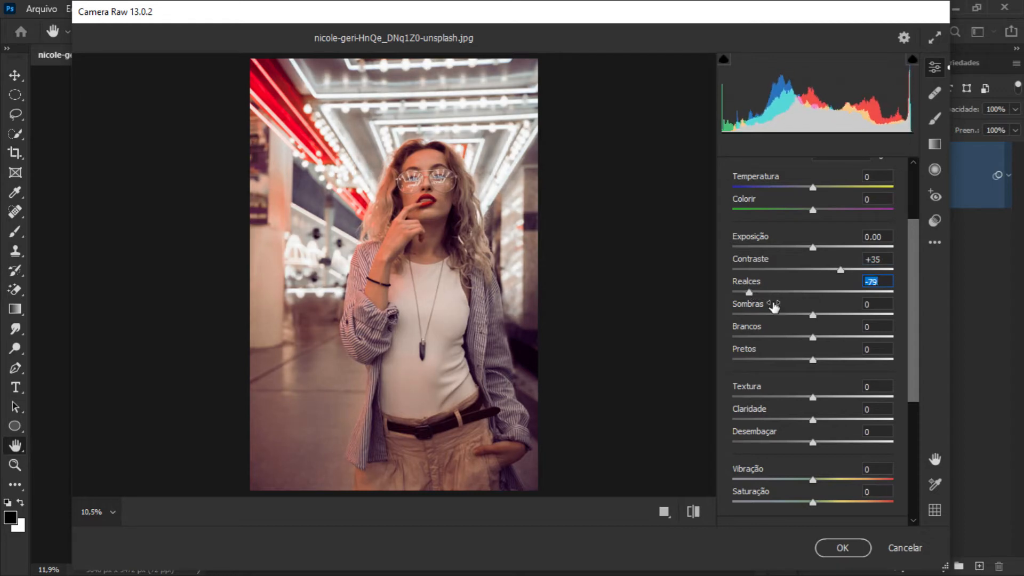
{"action": "left_click_drag", "start_coordinate": [818, 315], "coordinate": [876, 316]}
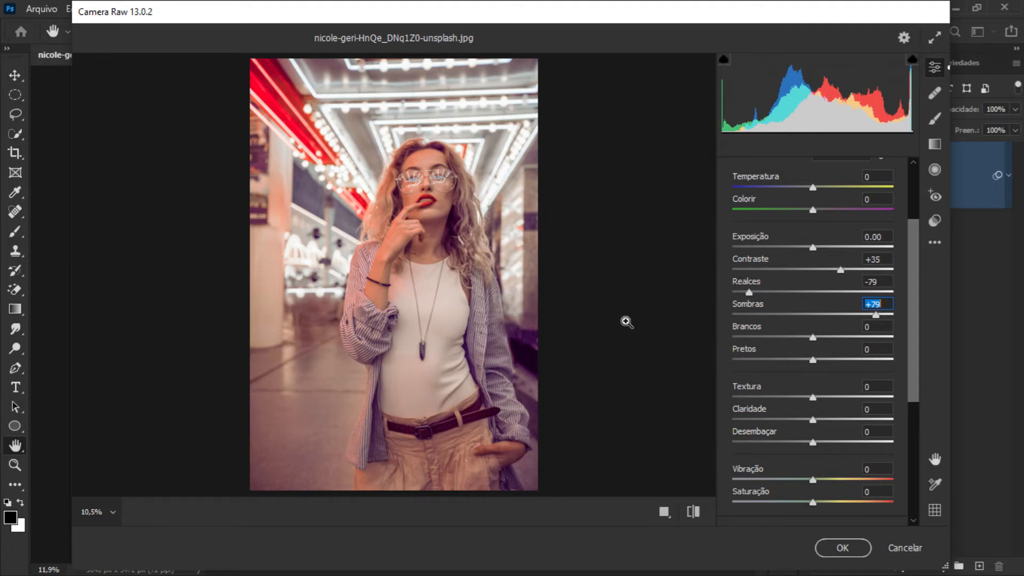
Set Textura to 28 and Claridade to 8 for the portrait.
{"action": "left_click_drag", "start_coordinate": [914, 290], "coordinate": [910, 337]}
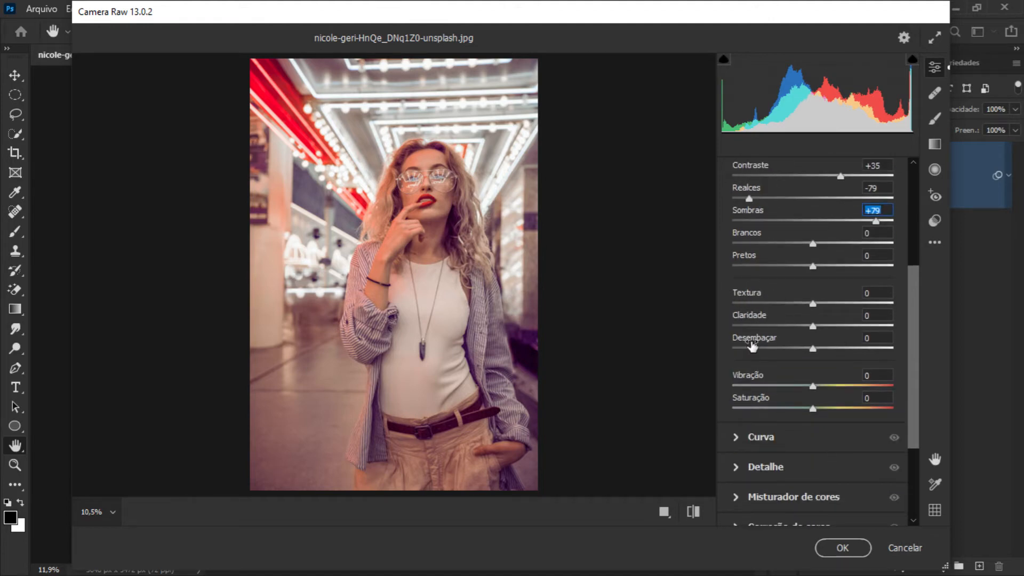
{"action": "left_click", "coordinate": [810, 303]}
{"action": "left_click_drag", "start_coordinate": [811, 305], "coordinate": [834, 307]}
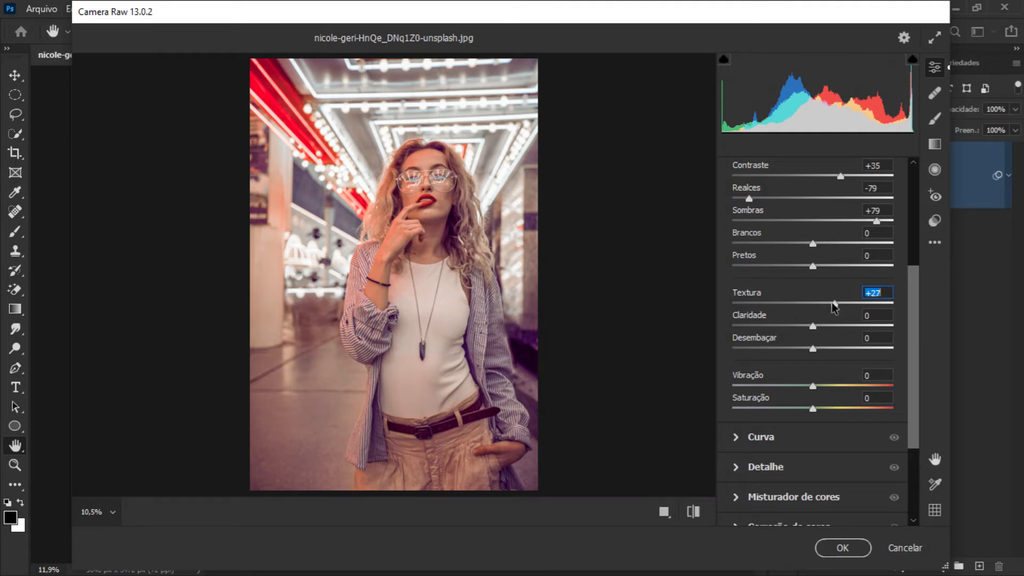
{"action": "left_click_drag", "start_coordinate": [828, 303], "coordinate": [943, 312]}
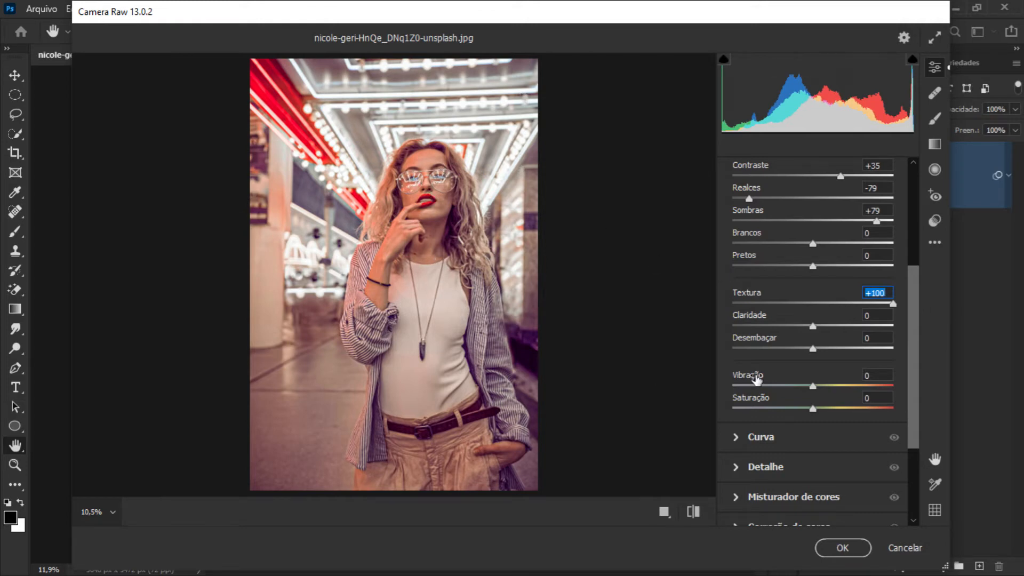
{"action": "type", "text": "28"}
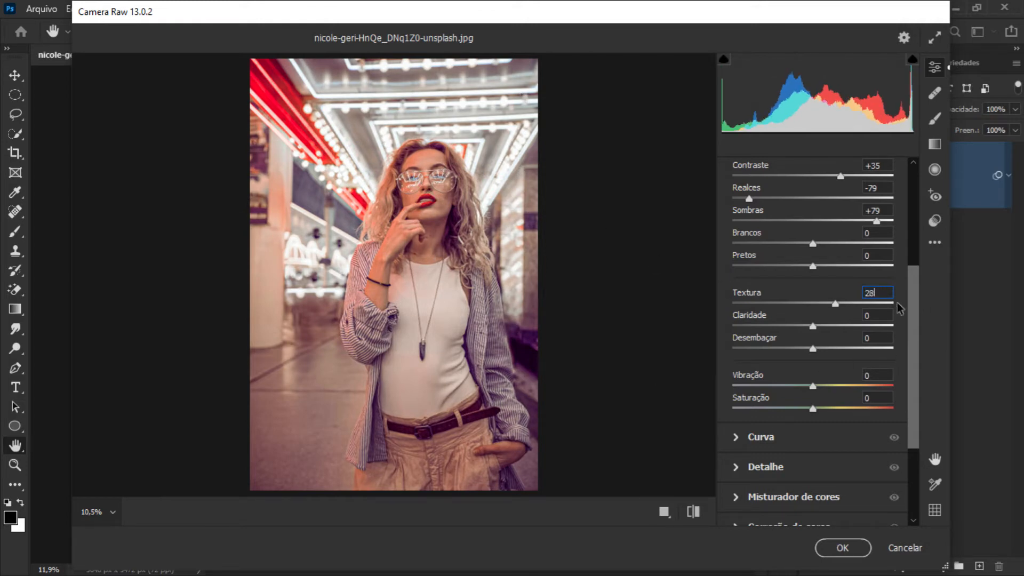
{"action": "left_click_drag", "start_coordinate": [812, 327], "coordinate": [924, 324]}
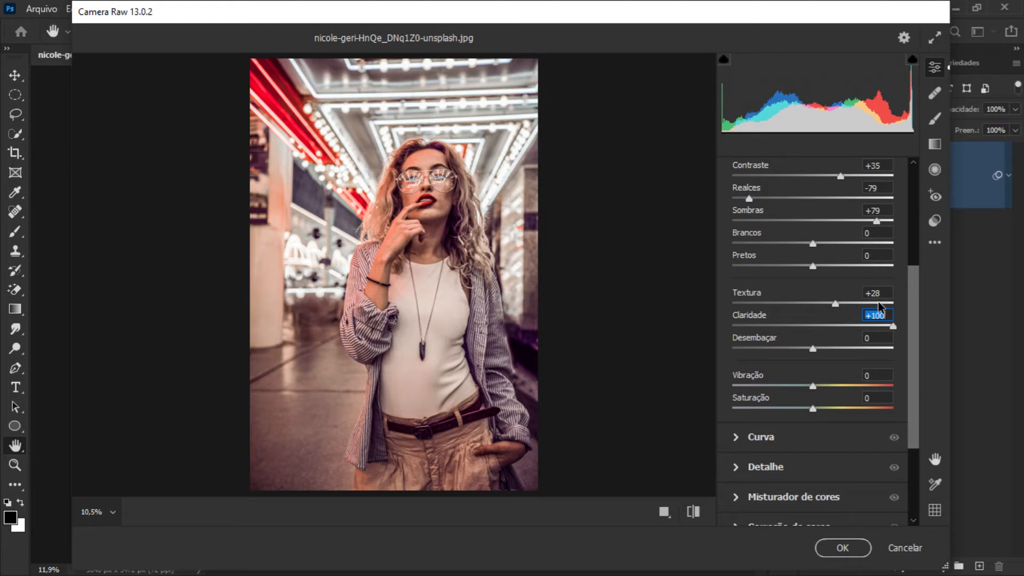
{"action": "type", "text": "8"}
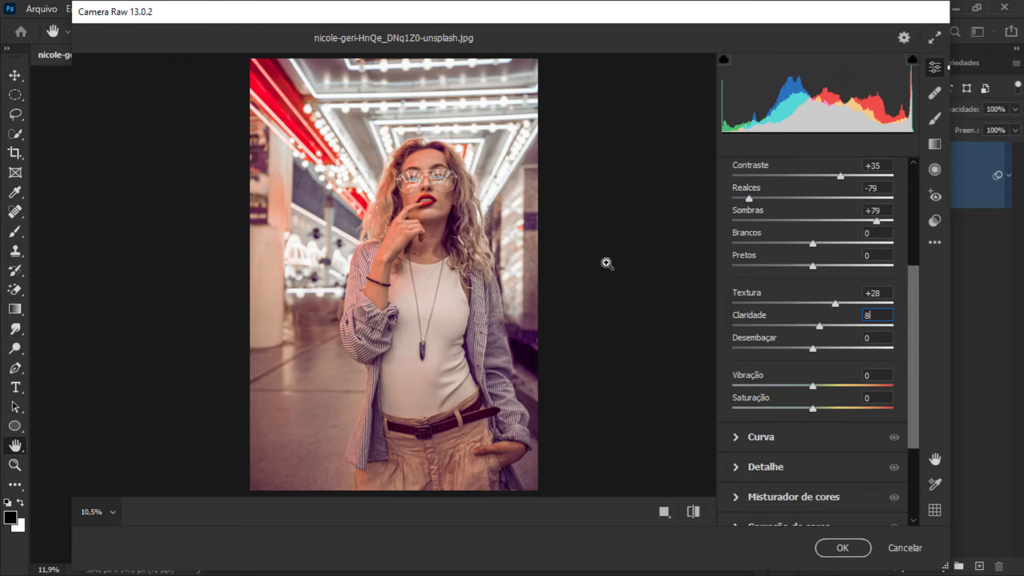
Set Vibração to +49, and test Saturação at +100 before resetting it to 0.
{"action": "mouse_move", "coordinate": [918, 283]}
{"action": "left_mouse_down"}
{"action": "mouse_move", "coordinate": [915, 231]}
{"action": "mouse_move", "coordinate": [898, 282]}
{"action": "left_mouse_up"}
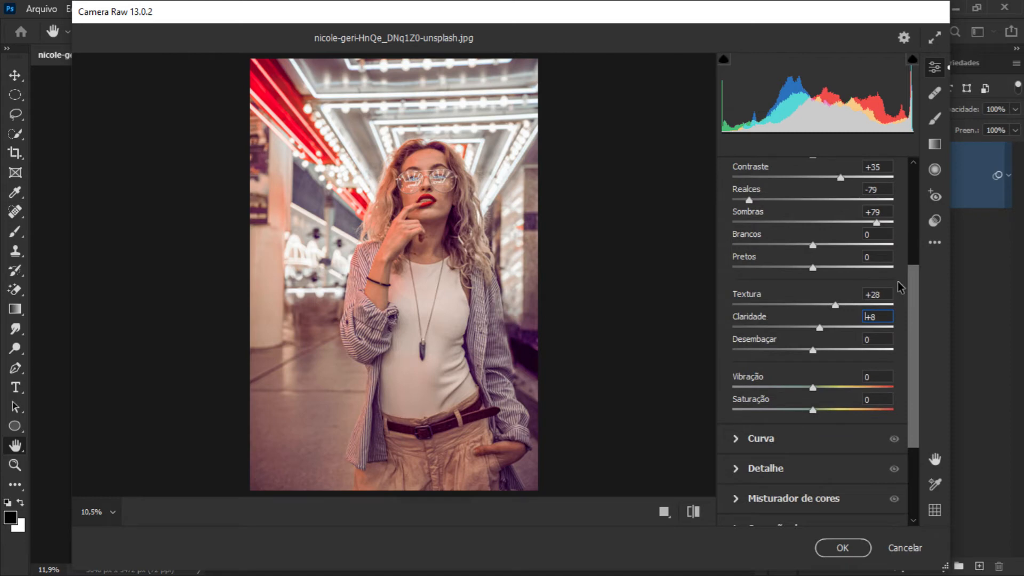
{"action": "scroll", "coordinate": [910, 331], "scroll_direction": "down", "scroll_amount": 1}
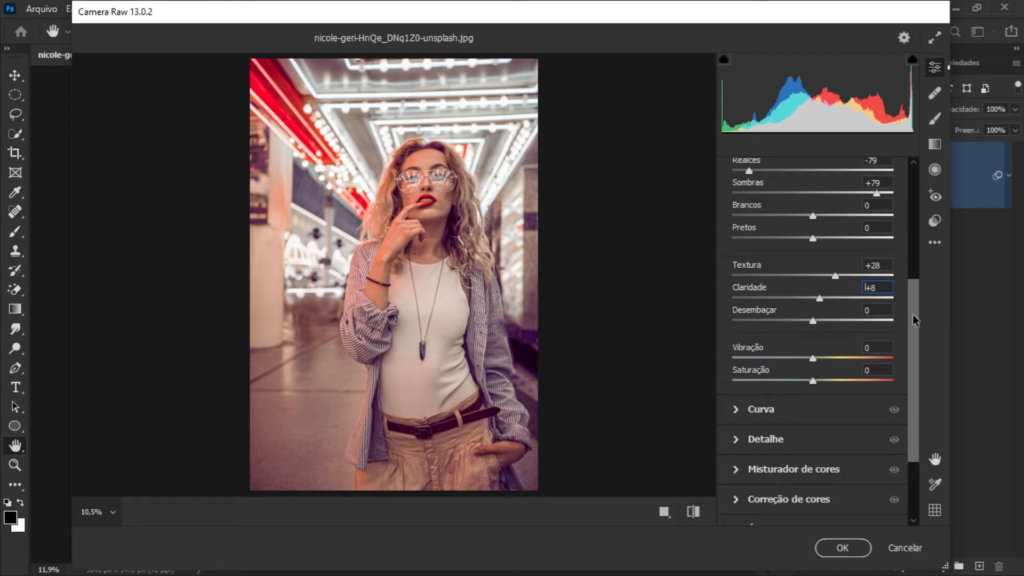
{"action": "left_click_drag", "start_coordinate": [913, 314], "coordinate": [906, 334]}
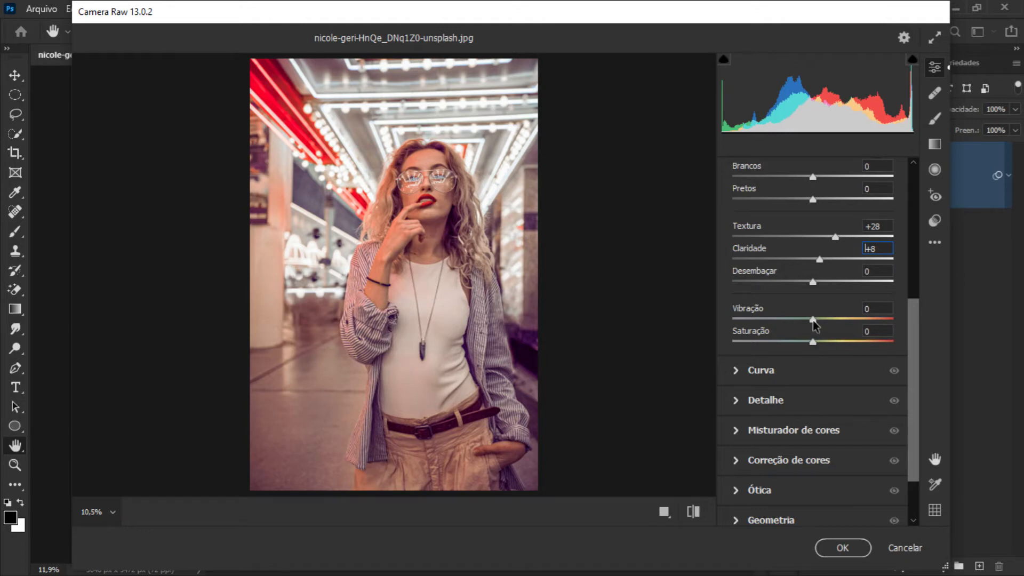
{"action": "left_click_drag", "start_coordinate": [813, 320], "coordinate": [851, 320]}
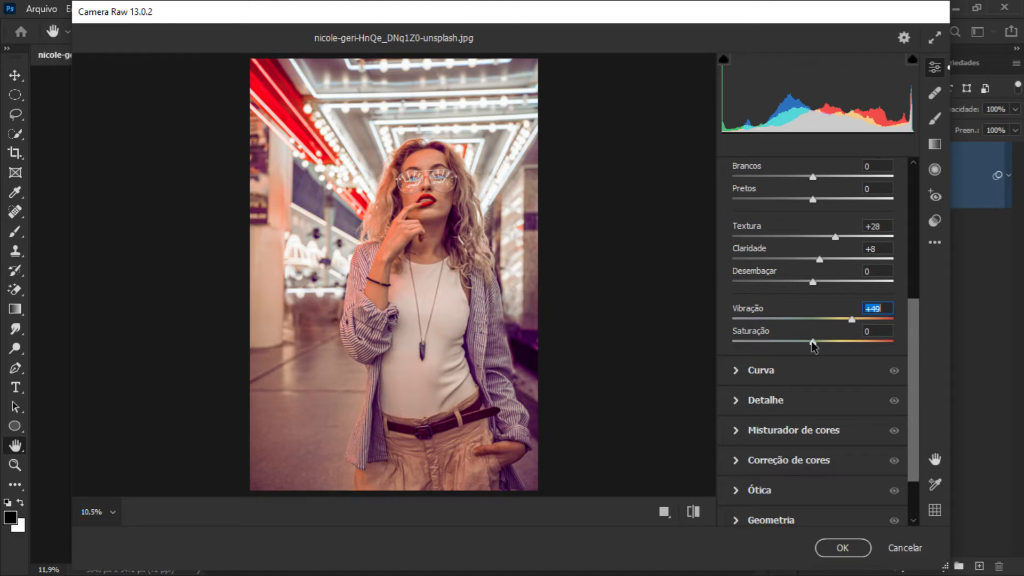
{"action": "left_click_drag", "start_coordinate": [812, 341], "coordinate": [900, 347]}
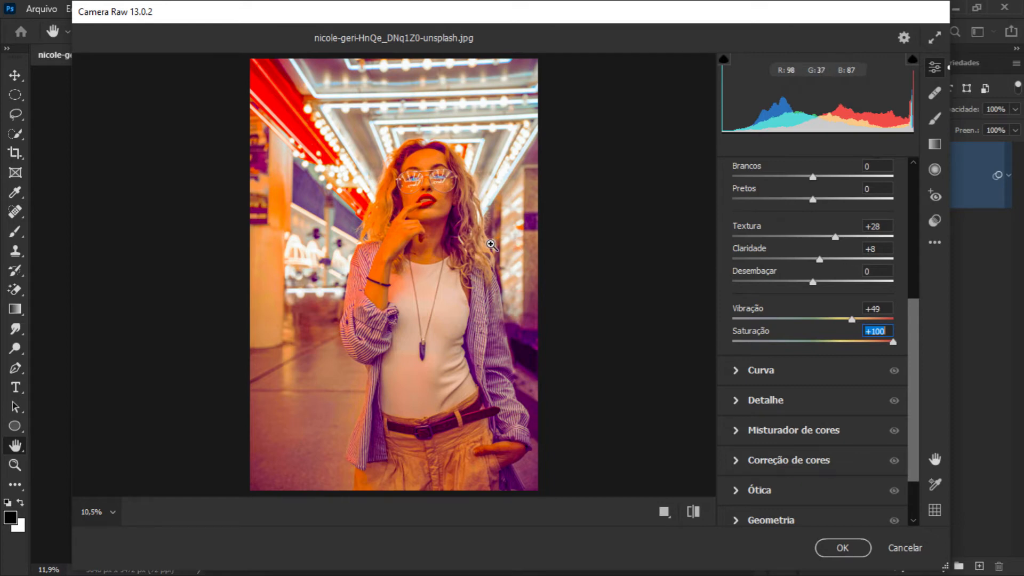
{"action": "type", "text": "0"}
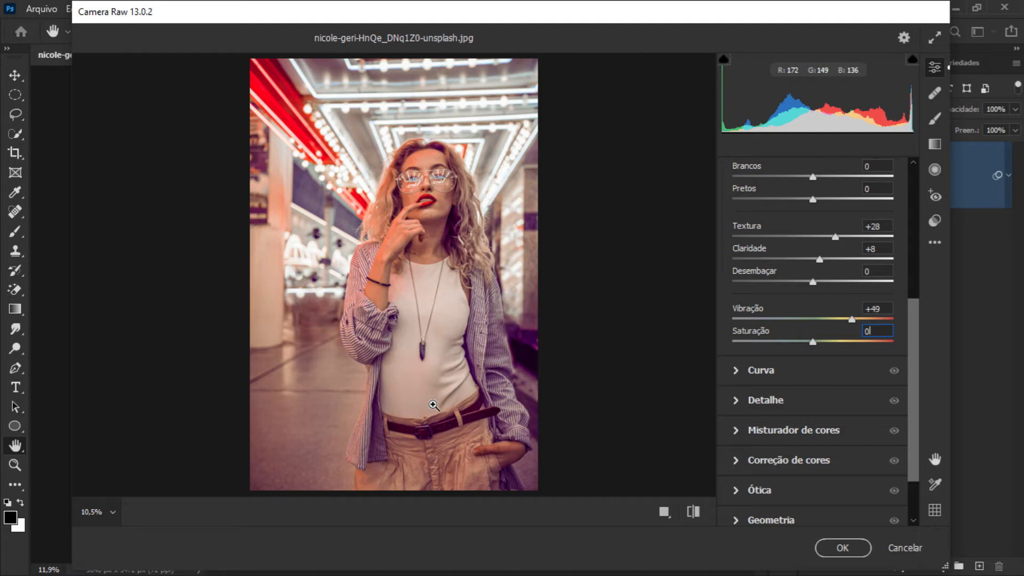
In Correção de cores, tint the Sombras with Matiz 202 and Saturação 96, and set Equilíbrio to -28.
{"action": "left_click", "coordinate": [824, 457]}
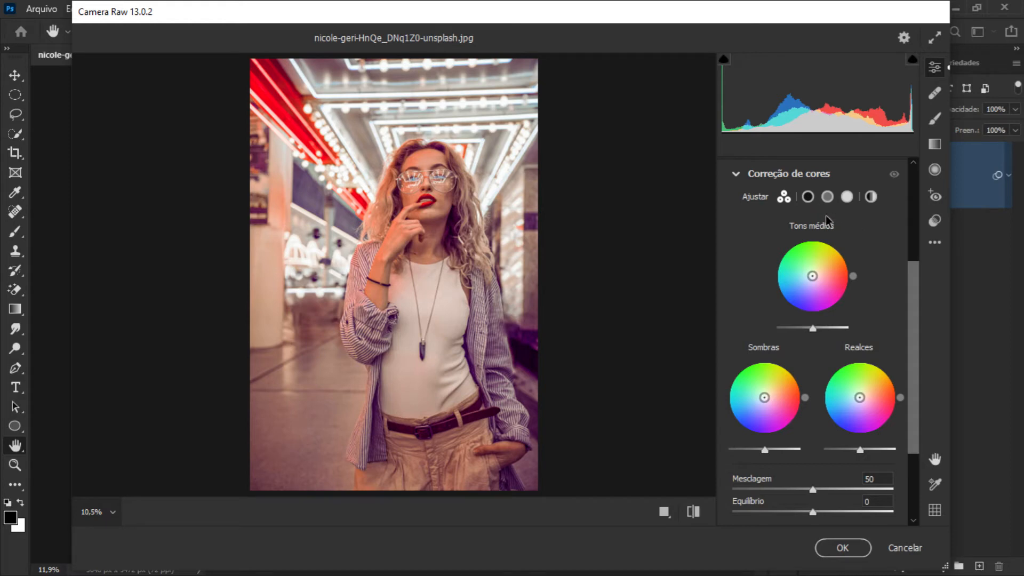
{"action": "left_click", "coordinate": [809, 196]}
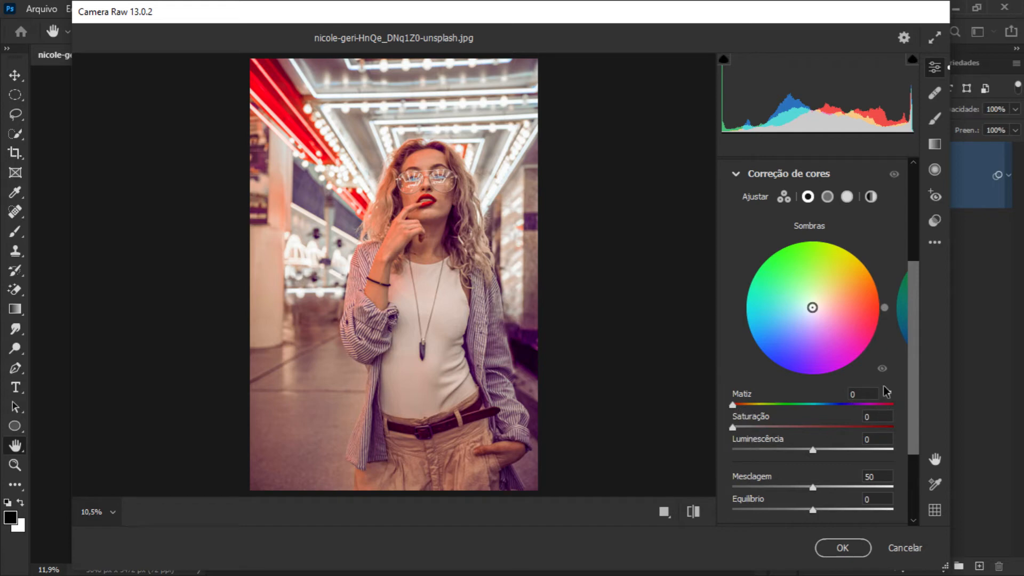
{"action": "left_click", "coordinate": [808, 197]}
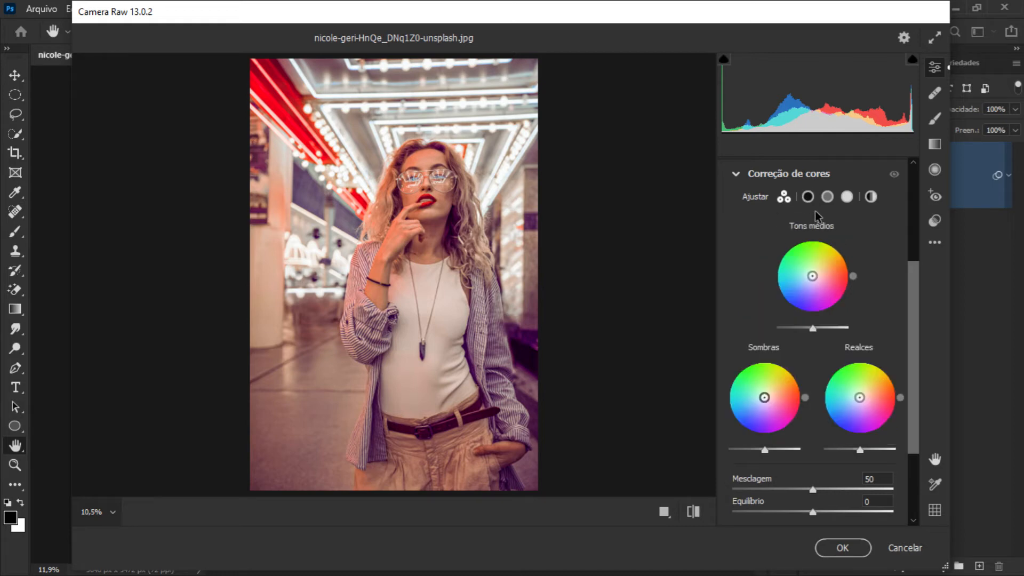
{"action": "left_click", "coordinate": [808, 198]}
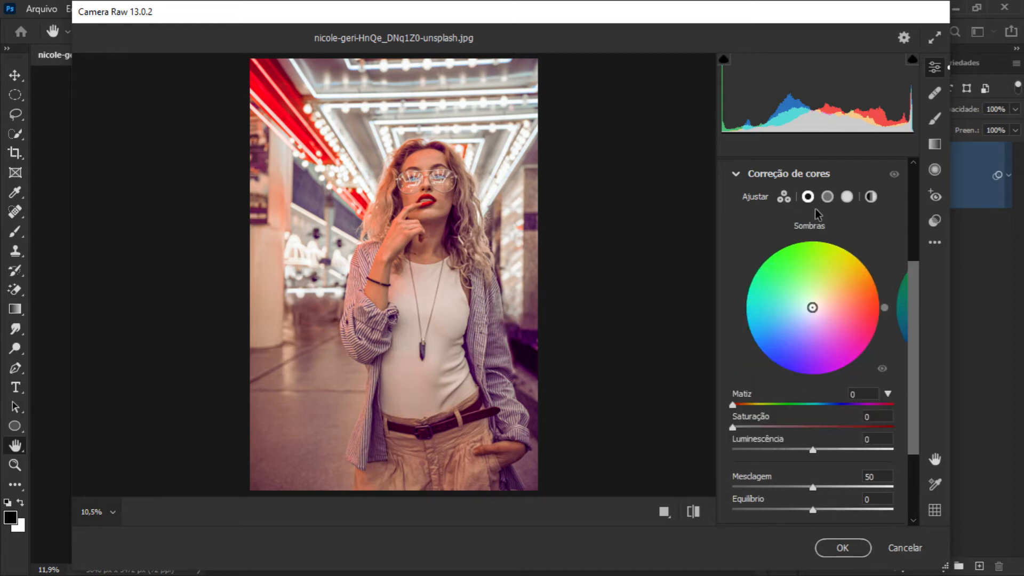
{"action": "left_click", "coordinate": [872, 197]}
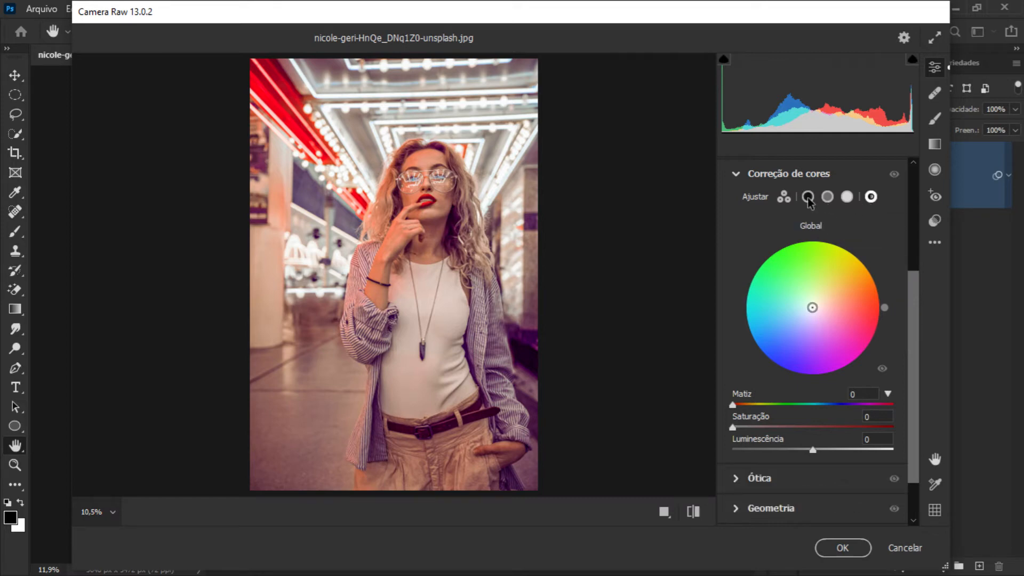
{"action": "left_click", "coordinate": [808, 197]}
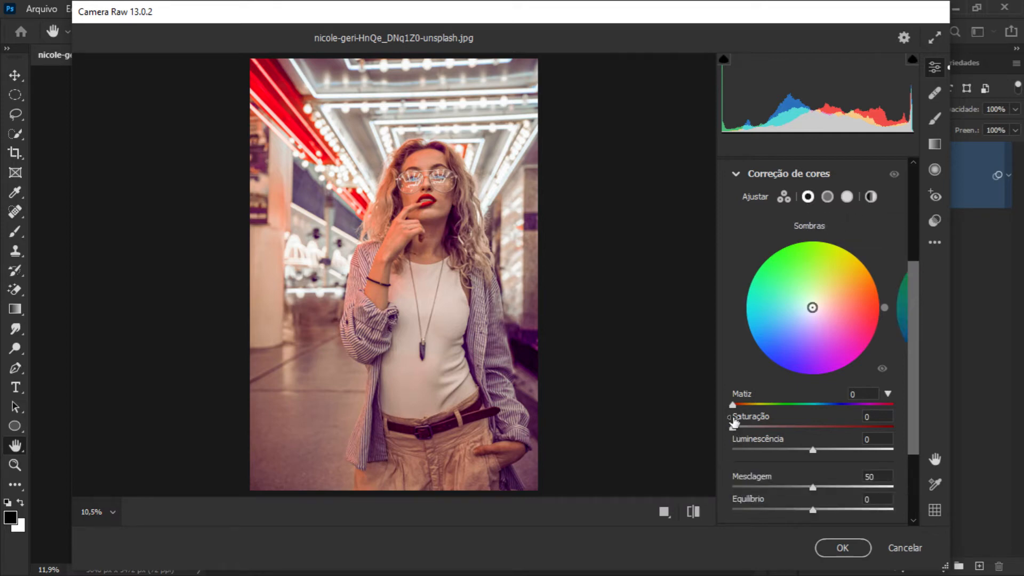
{"action": "left_click", "coordinate": [732, 405]}
{"action": "mouse_move", "coordinate": [732, 406]}
{"action": "left_mouse_down"}
{"action": "mouse_move", "coordinate": [835, 411]}
{"action": "mouse_move", "coordinate": [822, 413]}
{"action": "left_mouse_up"}
{"action": "left_click_drag", "start_coordinate": [732, 428], "coordinate": [882, 425]}
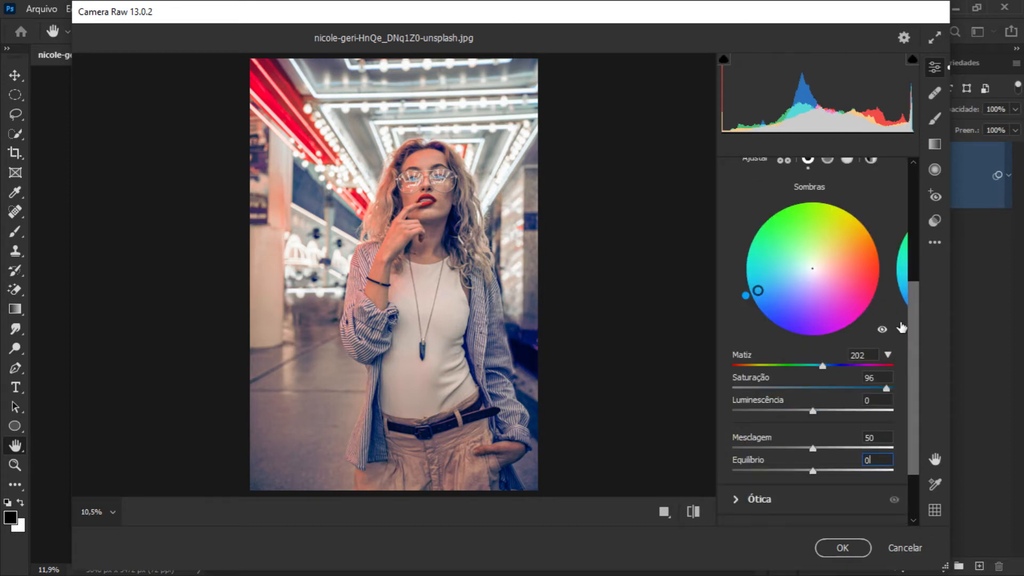
{"action": "left_click_drag", "start_coordinate": [813, 471], "coordinate": [790, 472]}
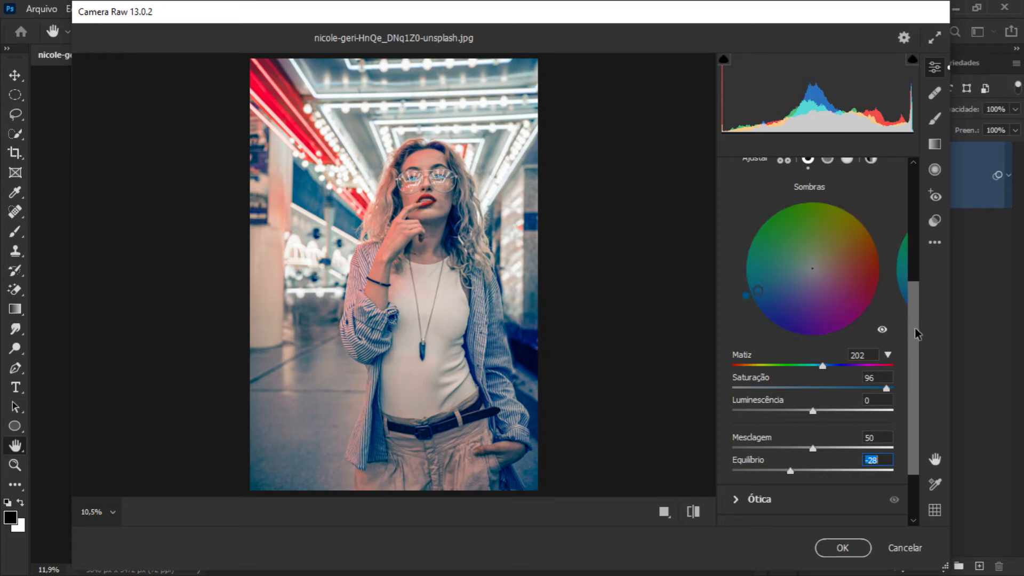
In Misturador de cores, set the luminance of Vermelhos to +29, Laranjas to +25 and Azuis to +22.
{"action": "left_click_drag", "start_coordinate": [913, 327], "coordinate": [914, 276]}
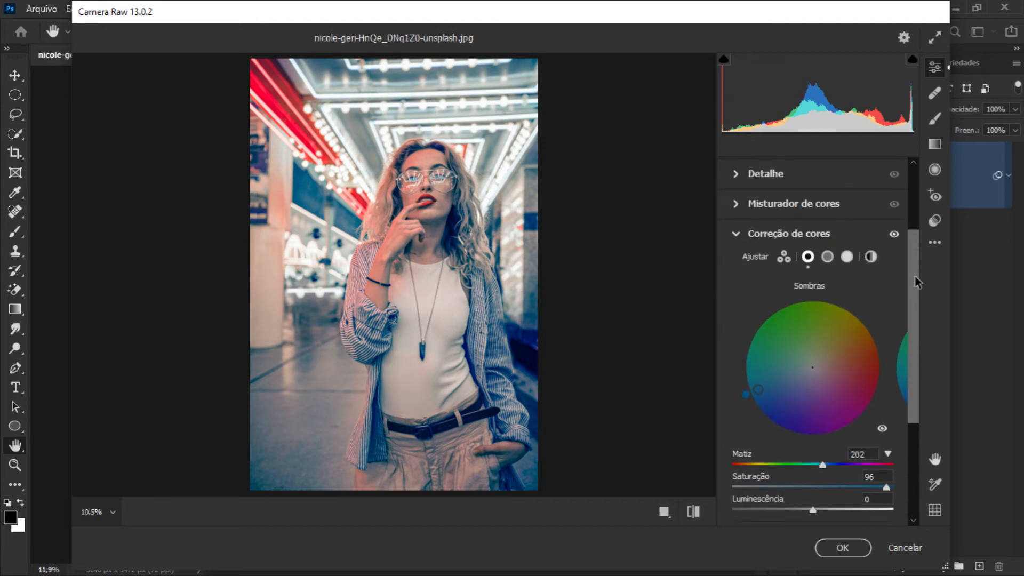
{"action": "left_click", "coordinate": [738, 237]}
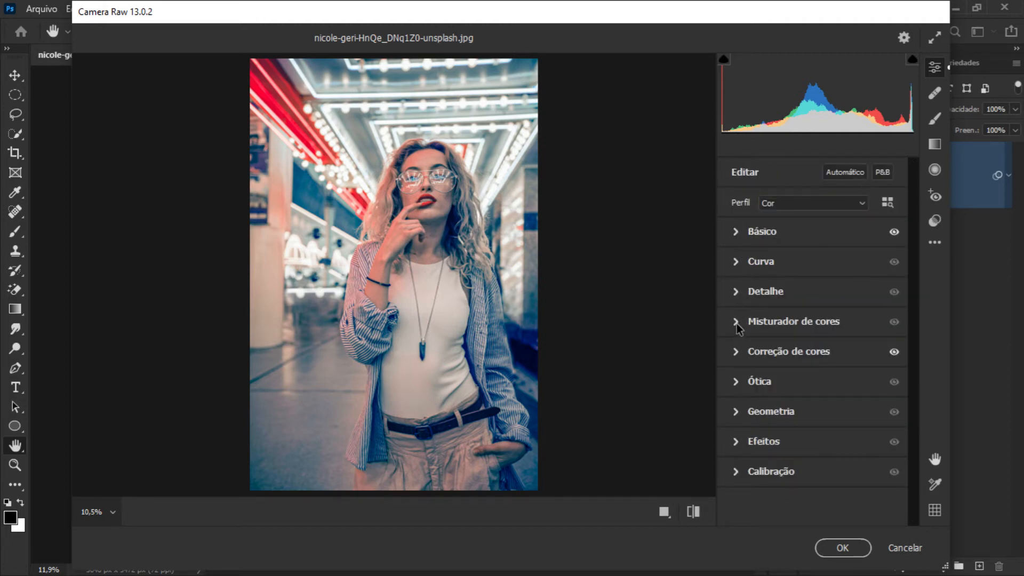
{"action": "left_click", "coordinate": [737, 321]}
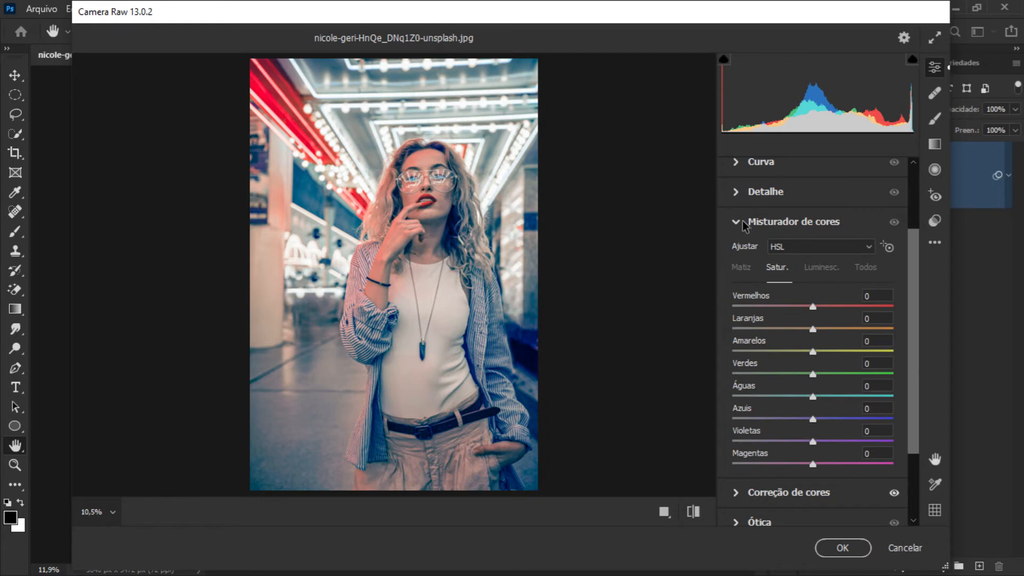
{"action": "left_click", "coordinate": [828, 271]}
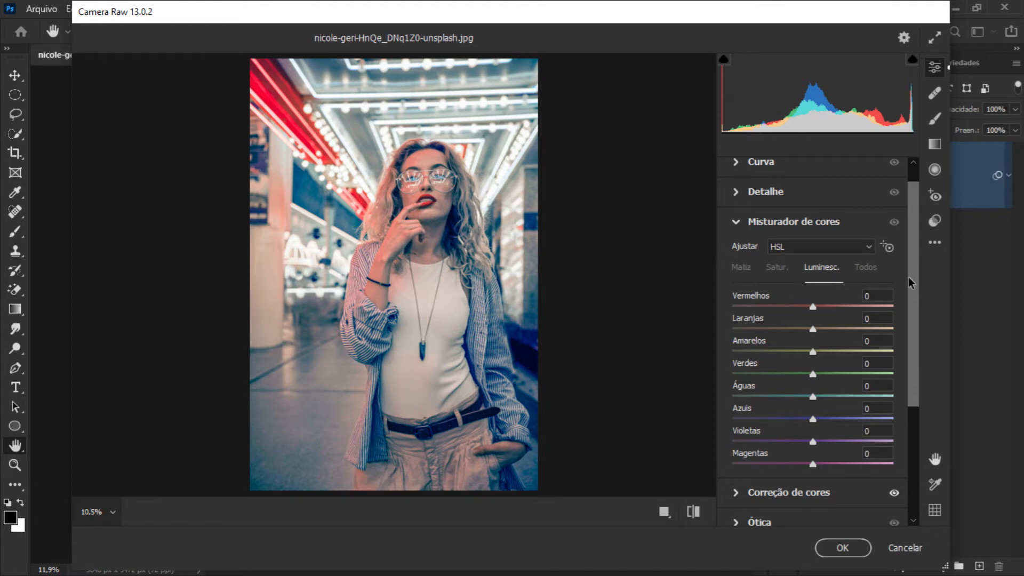
{"action": "left_click", "coordinate": [813, 307]}
{"action": "left_click_drag", "start_coordinate": [814, 308], "coordinate": [833, 306]}
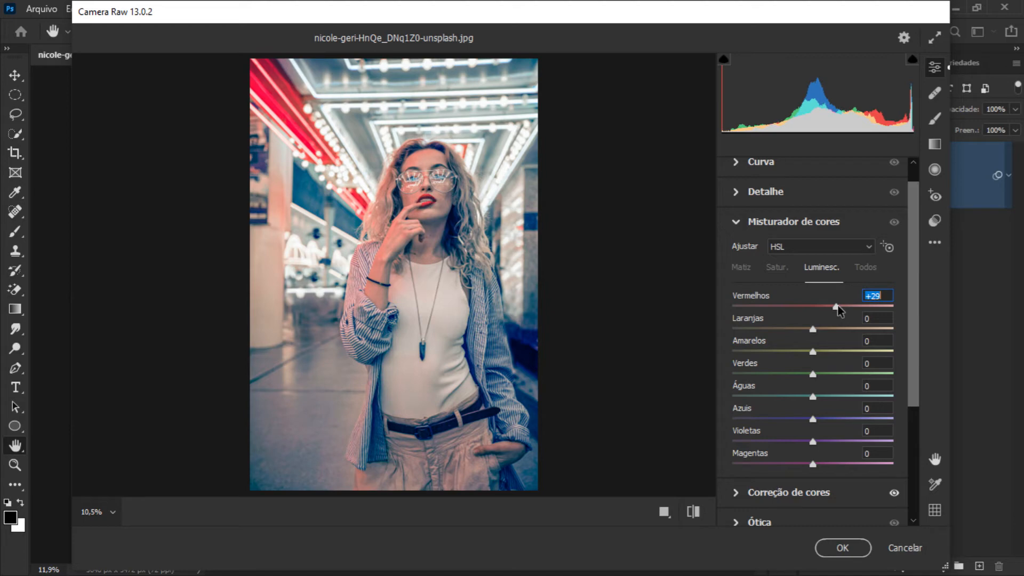
{"action": "left_click_drag", "start_coordinate": [813, 329], "coordinate": [827, 335]}
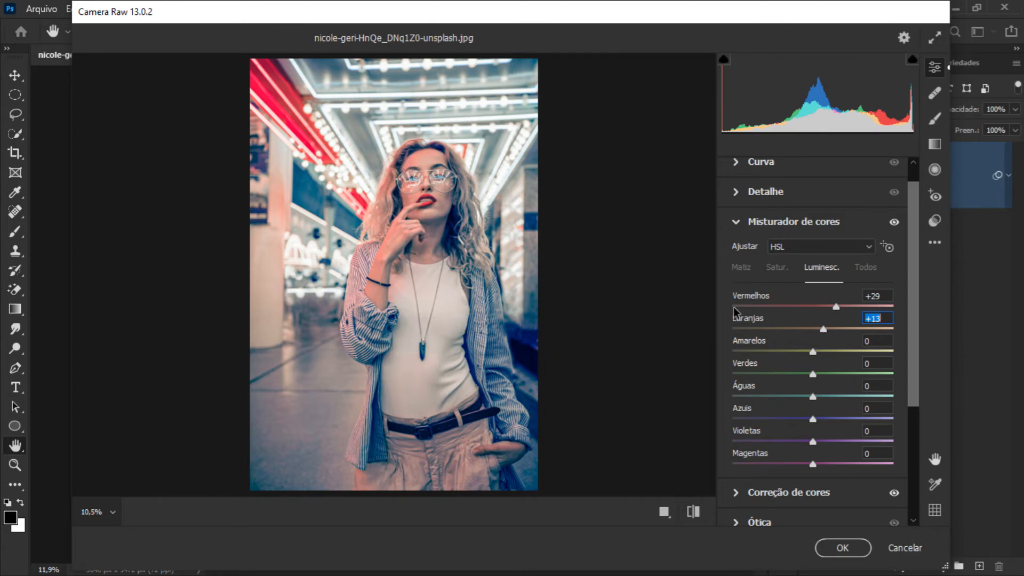
{"action": "left_click_drag", "start_coordinate": [827, 329], "coordinate": [834, 329]}
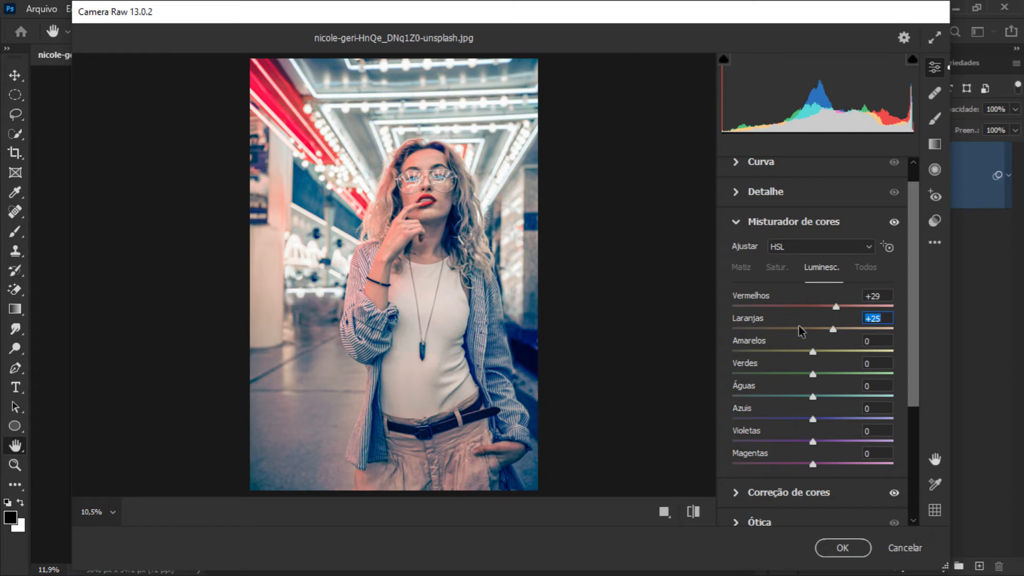
{"action": "left_click_drag", "start_coordinate": [812, 419], "coordinate": [831, 419]}
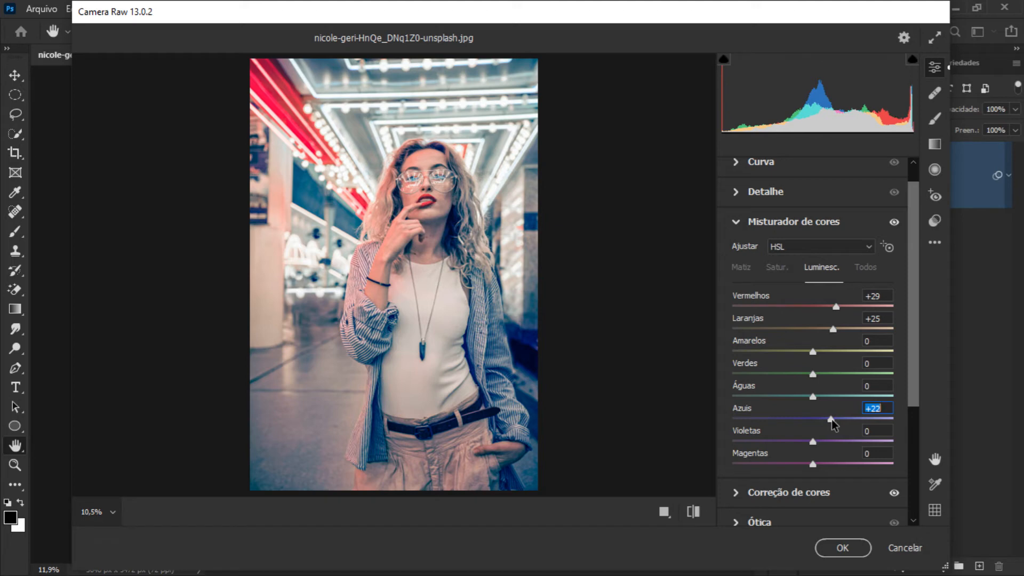
Set the HSL saturation of Laranjas to +33, Amarelos to +21 and Azuis to +61.
{"action": "left_click", "coordinate": [776, 268]}
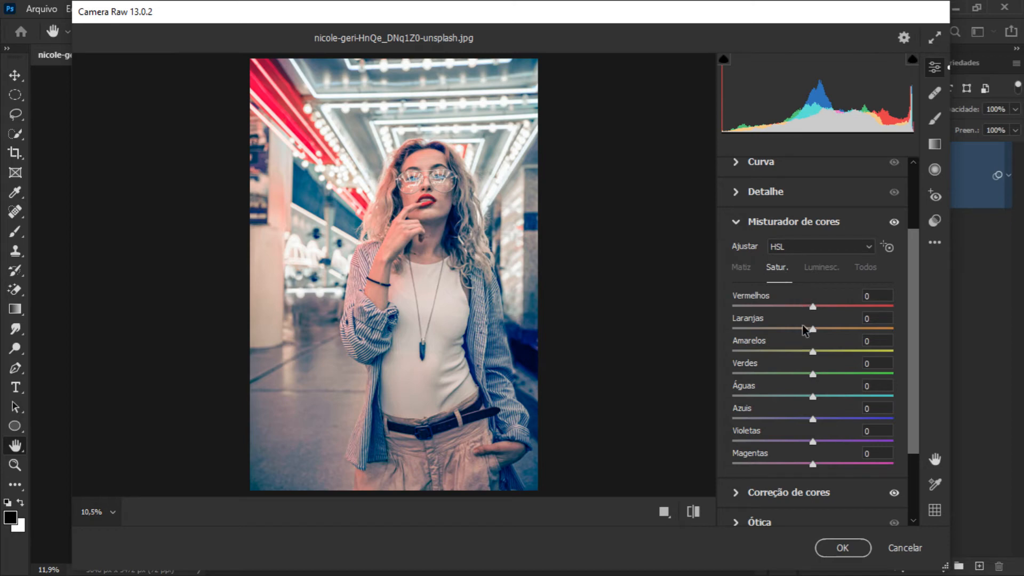
{"action": "left_click_drag", "start_coordinate": [812, 329], "coordinate": [829, 351]}
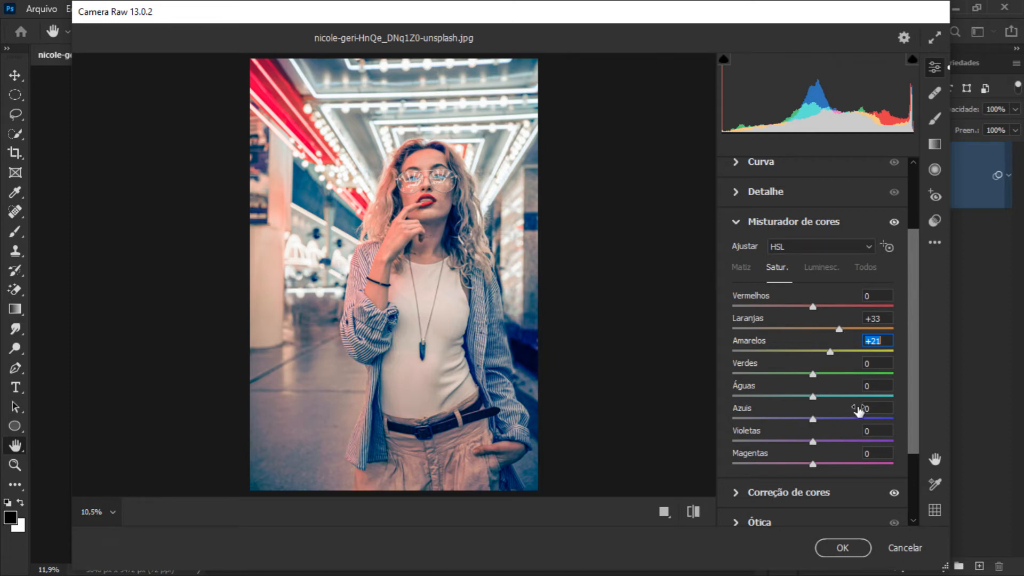
{"action": "left_click_drag", "start_coordinate": [813, 419], "coordinate": [861, 412]}
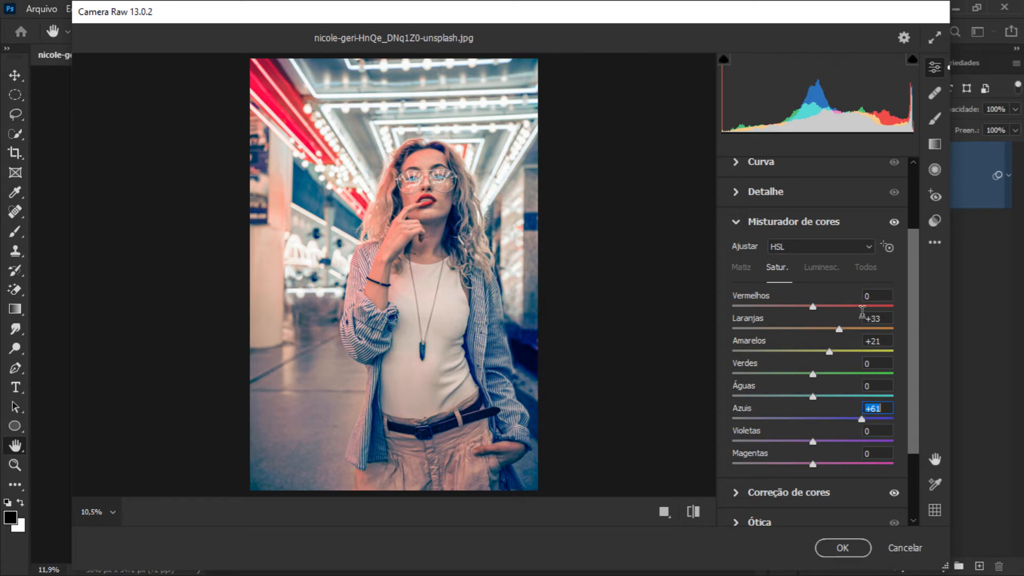
Test the saturation of Vermelhos at +61 and +85, and reset it to 0.
{"action": "left_click_drag", "start_coordinate": [813, 307], "coordinate": [862, 310]}
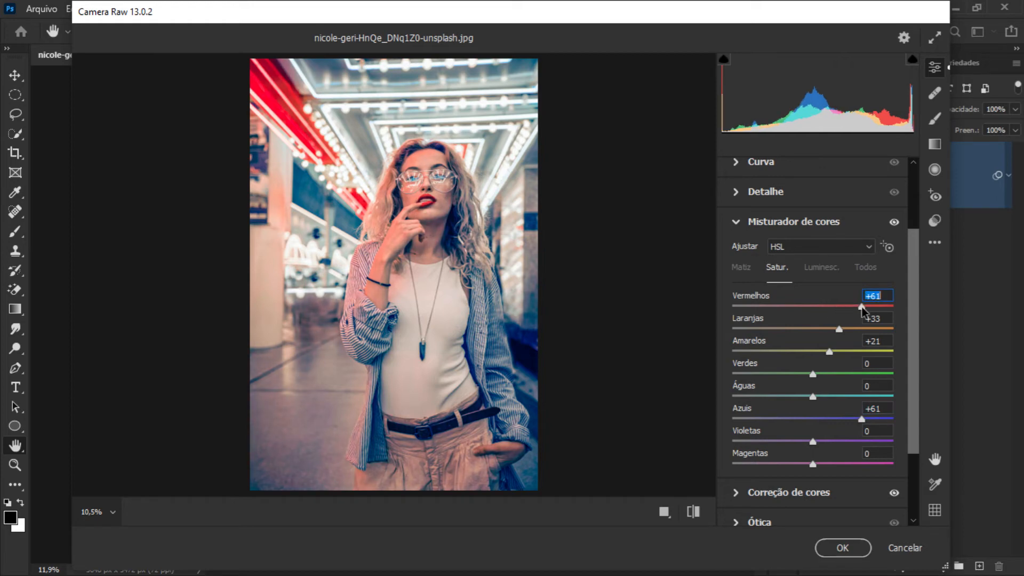
{"action": "mouse_move", "coordinate": [862, 310]}
{"action": "left_mouse_down"}
{"action": "mouse_move", "coordinate": [891, 309]}
{"action": "mouse_move", "coordinate": [881, 308]}
{"action": "left_mouse_up"}
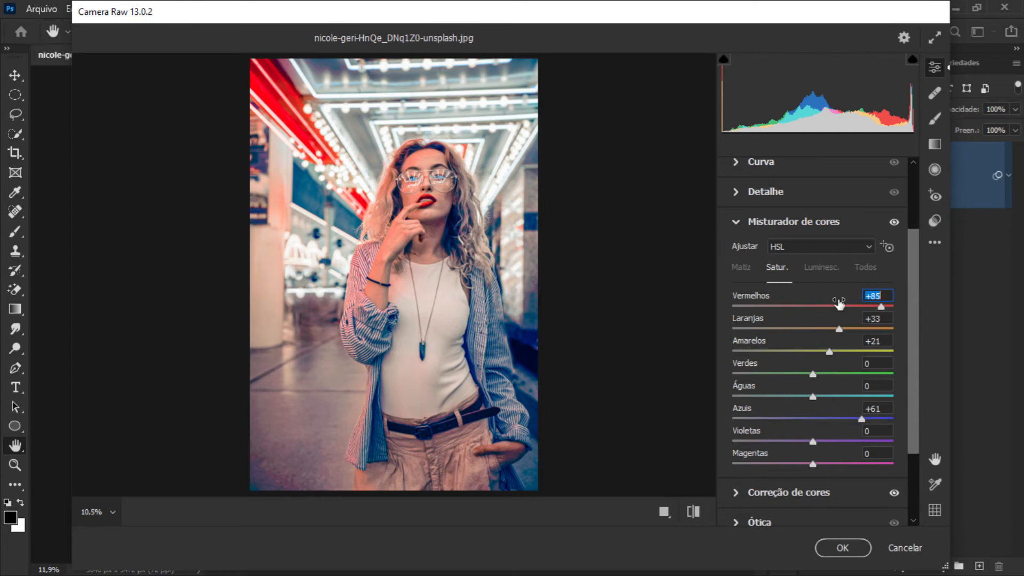
{"action": "type", "text": "0"}
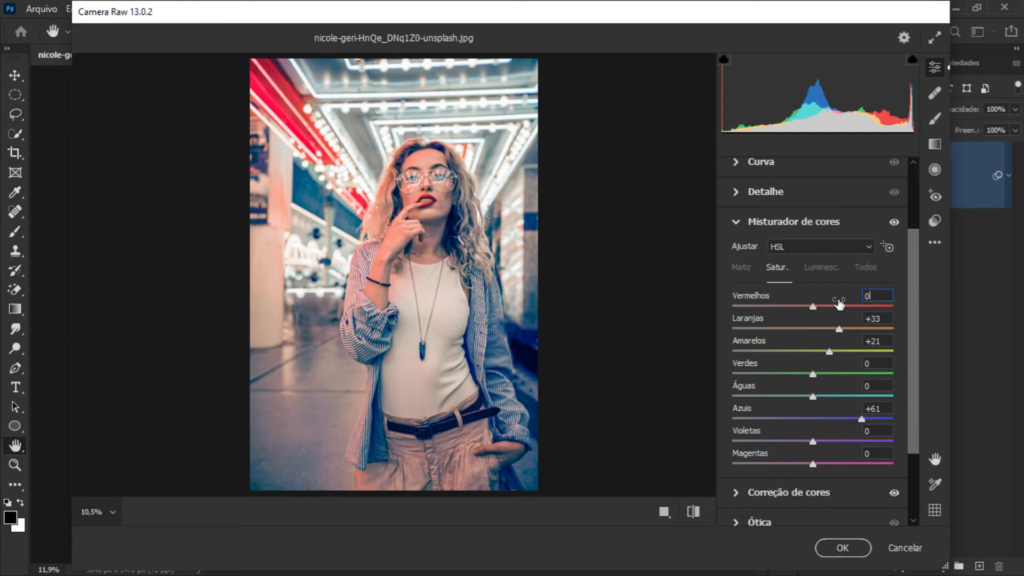
Test the hue (Matiz) of Vermelhos at +66, reset it to 0 and return to the saturation settings.
{"action": "left_click", "coordinate": [742, 268]}
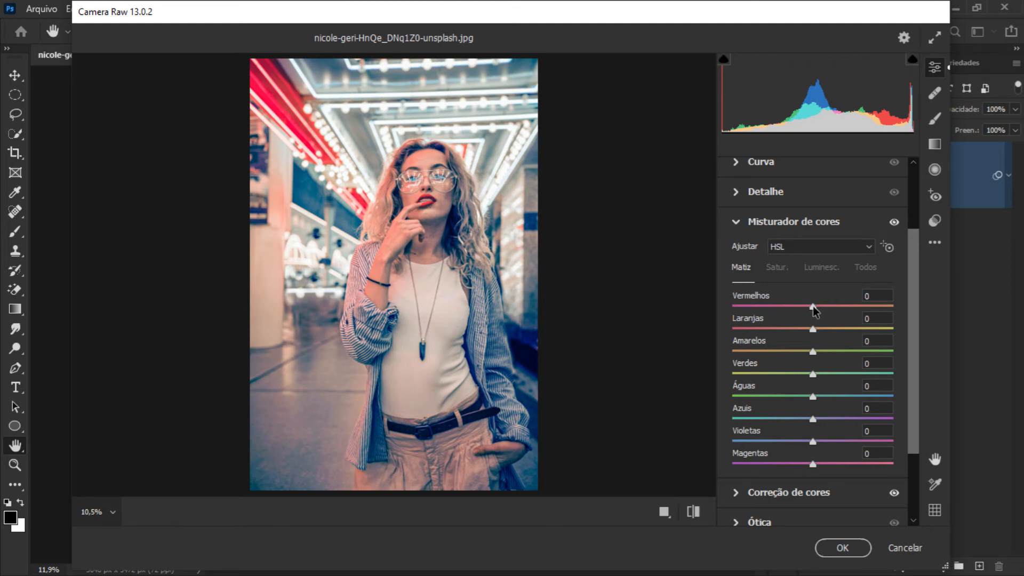
{"action": "left_click_drag", "start_coordinate": [813, 309], "coordinate": [866, 314]}
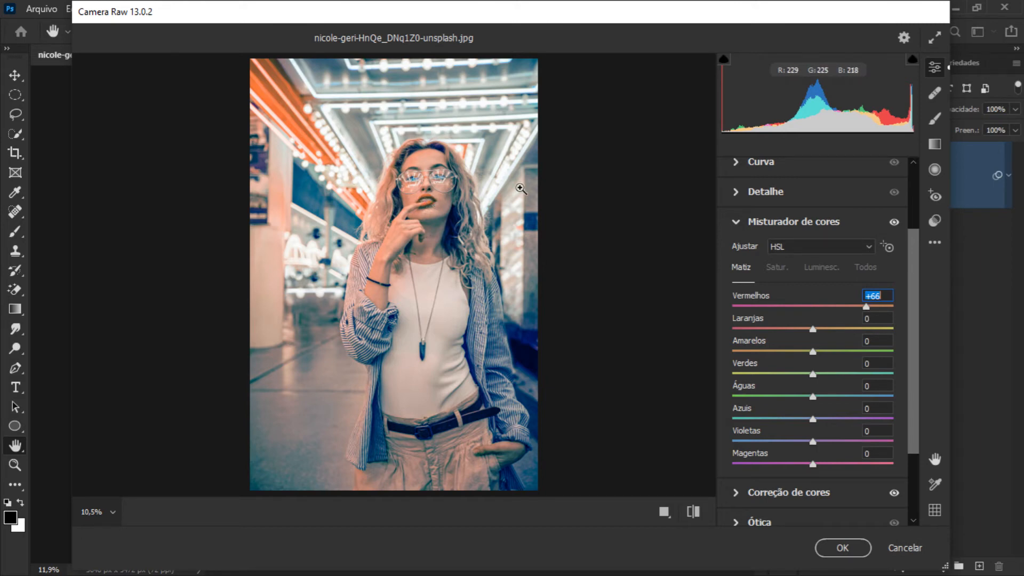
{"action": "type", "text": "0"}
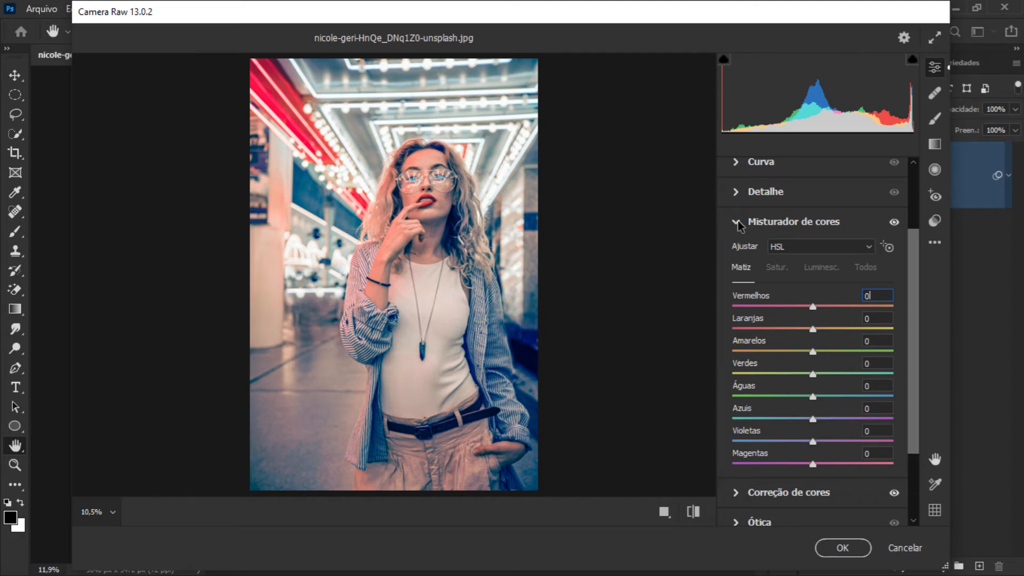
{"action": "left_click", "coordinate": [772, 267]}
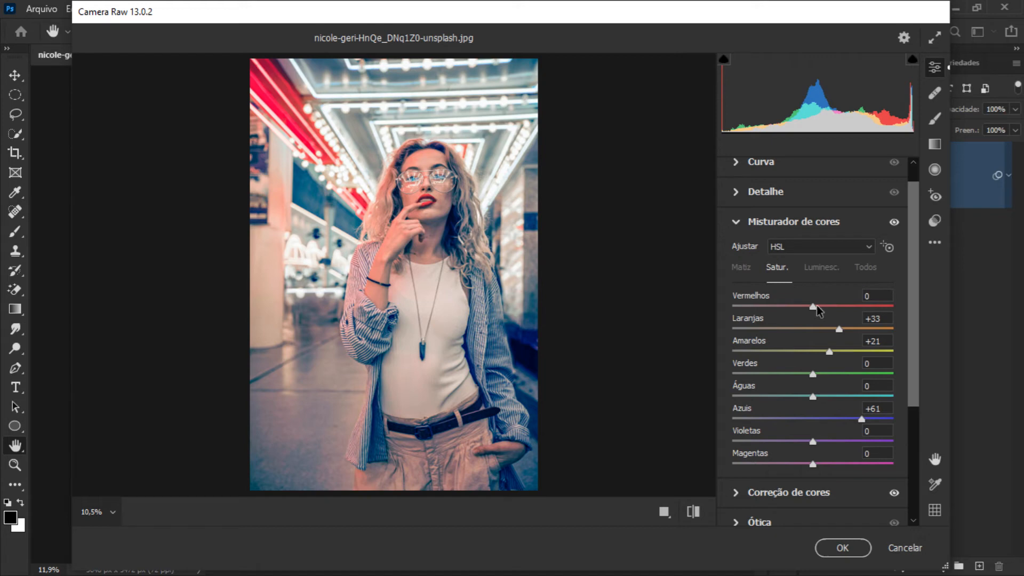
In Calibração, set the Saturação of Vermelho Primário to +34 and apply the filter.
{"action": "left_click", "coordinate": [736, 221]}
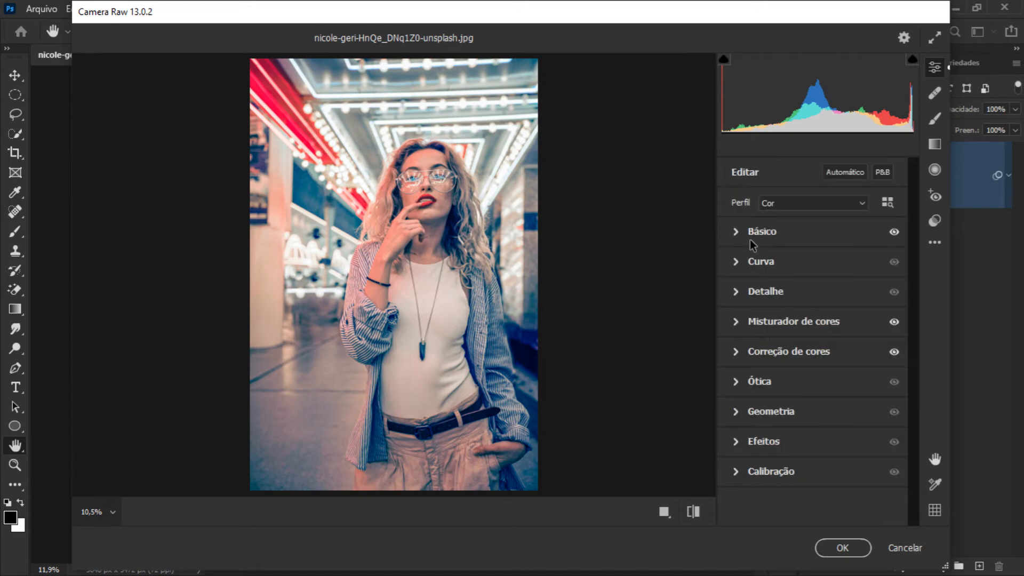
{"action": "left_click", "coordinate": [737, 471]}
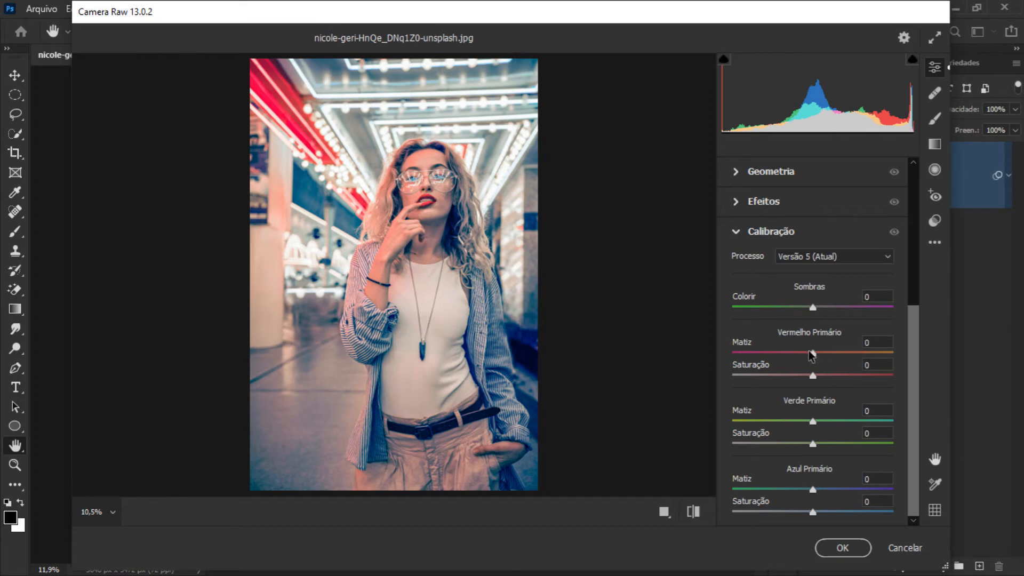
{"action": "left_click_drag", "start_coordinate": [813, 375], "coordinate": [840, 378]}
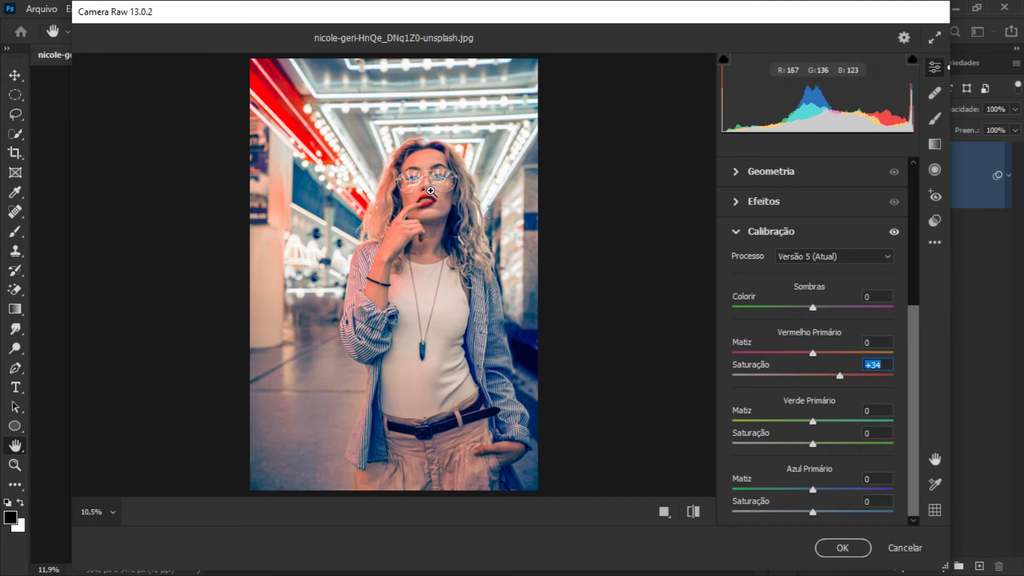
{"action": "left_click", "coordinate": [842, 547]}
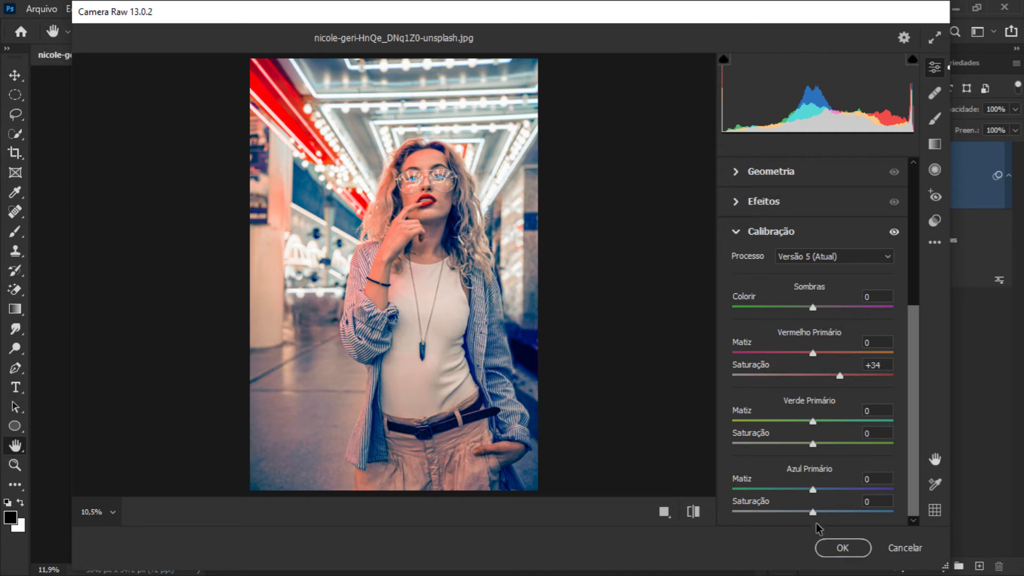
Calibrate Azul Primário with Saturação +83 and Matiz -53.
{"action": "left_click_drag", "start_coordinate": [813, 511], "coordinate": [879, 511]}
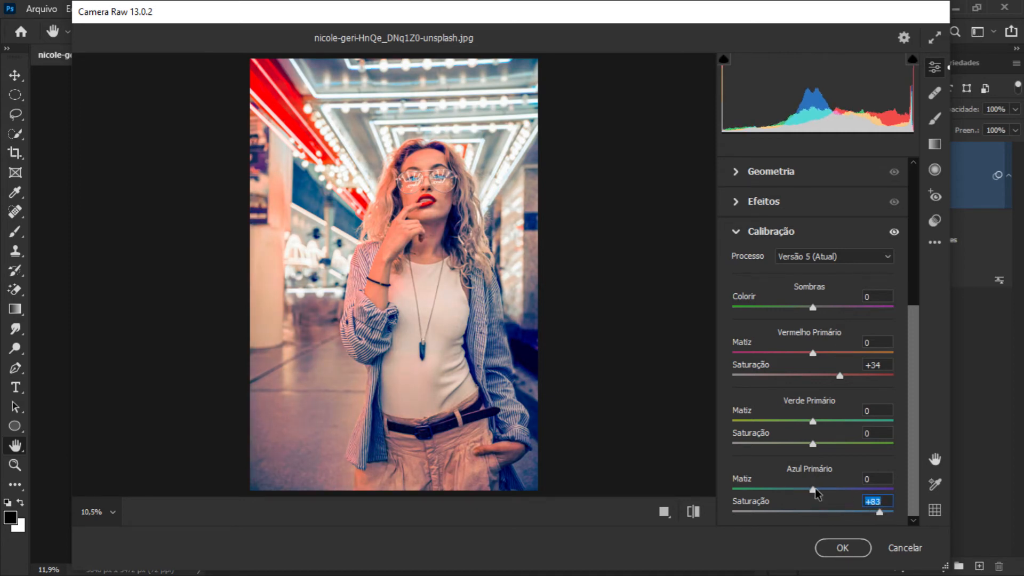
{"action": "left_click_drag", "start_coordinate": [810, 488], "coordinate": [769, 493]}
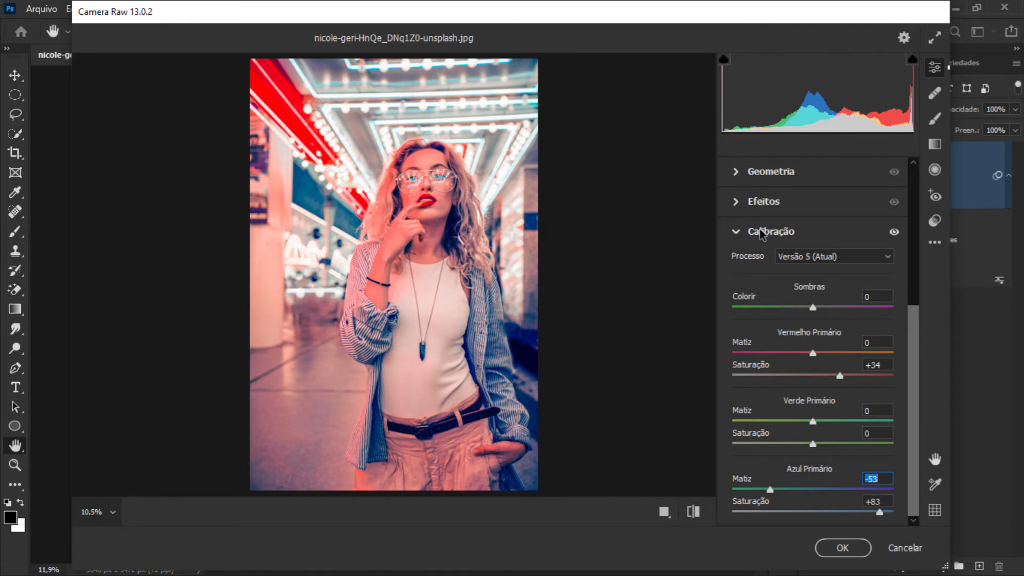
{"action": "left_click", "coordinate": [735, 234]}
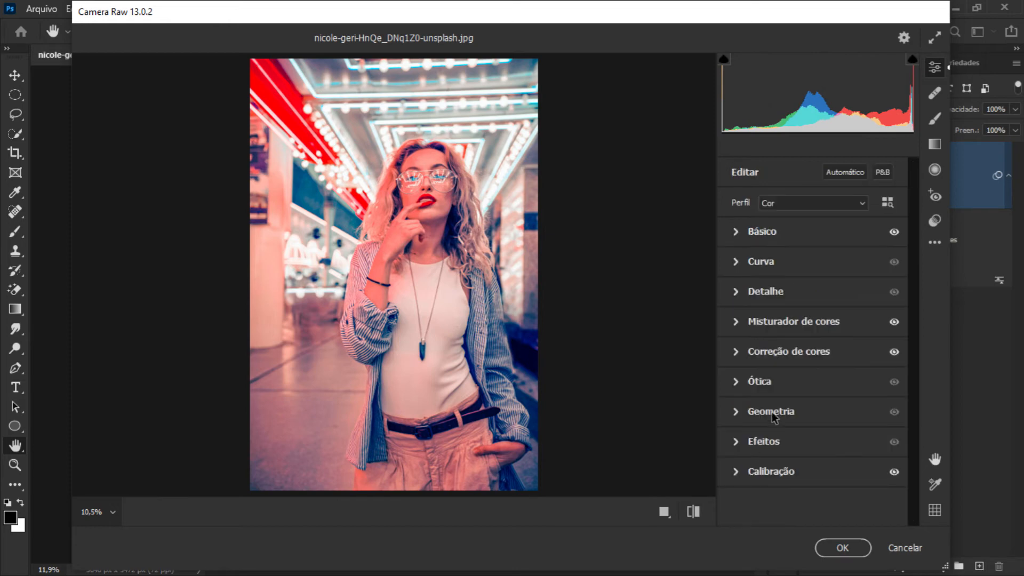
In Efeitos, add a vignette with Vinheta -16 and its Realces at 100, after testing Vinheta at -100.
{"action": "left_click", "coordinate": [736, 440]}
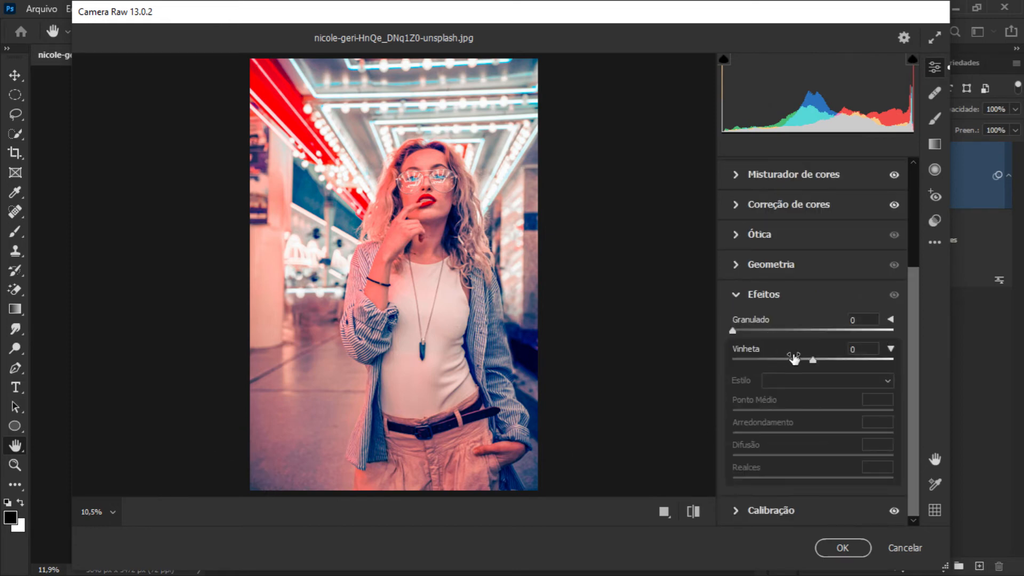
{"action": "left_click_drag", "start_coordinate": [812, 361], "coordinate": [714, 364]}
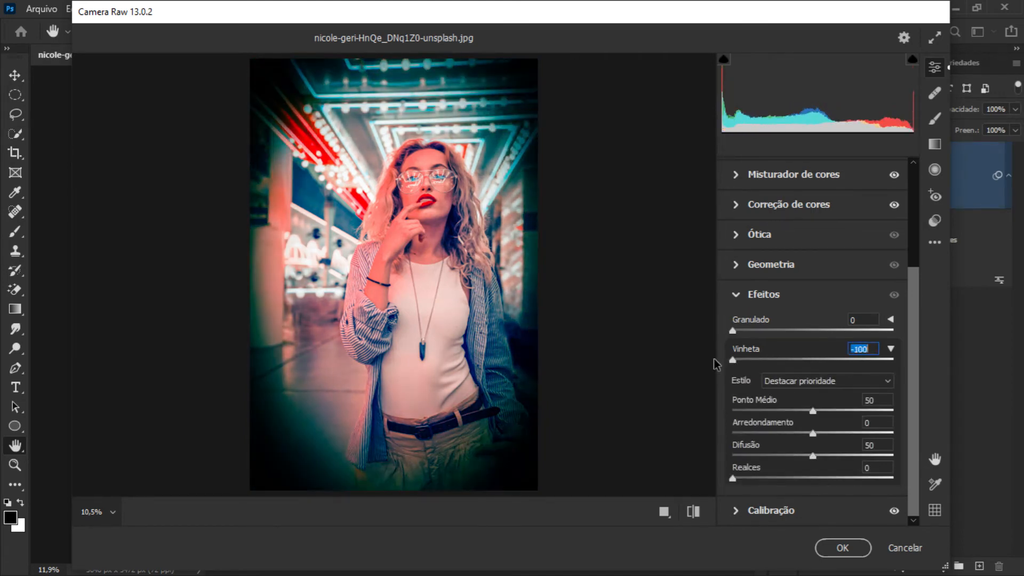
{"action": "mouse_move", "coordinate": [814, 364]}
{"action": "left_mouse_down"}
{"action": "mouse_move", "coordinate": [873, 367]}
{"action": "mouse_move", "coordinate": [805, 367]}
{"action": "left_mouse_up"}
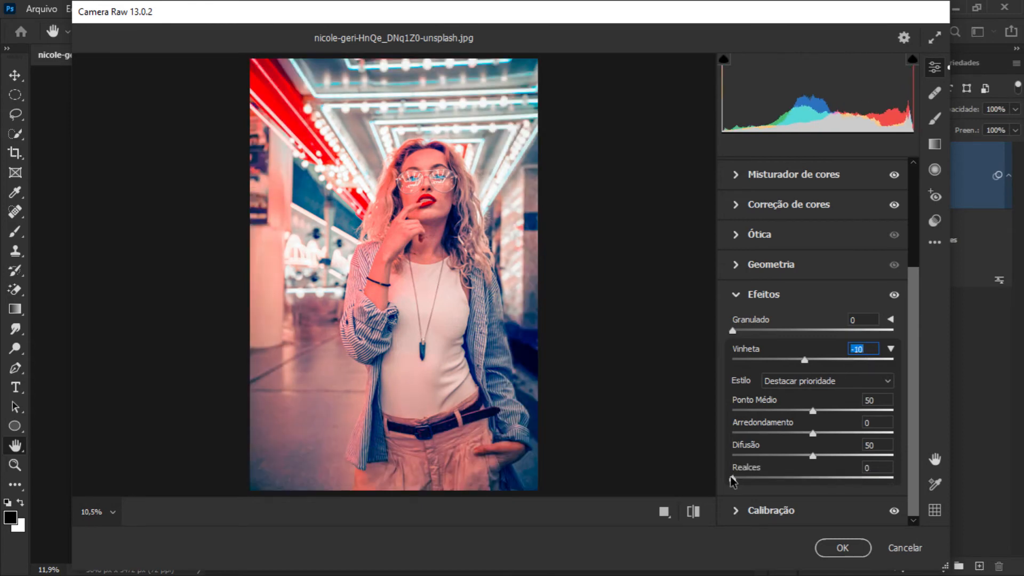
{"action": "left_click_drag", "start_coordinate": [732, 480], "coordinate": [894, 478]}
{"action": "left_click_drag", "start_coordinate": [805, 361], "coordinate": [802, 361]}
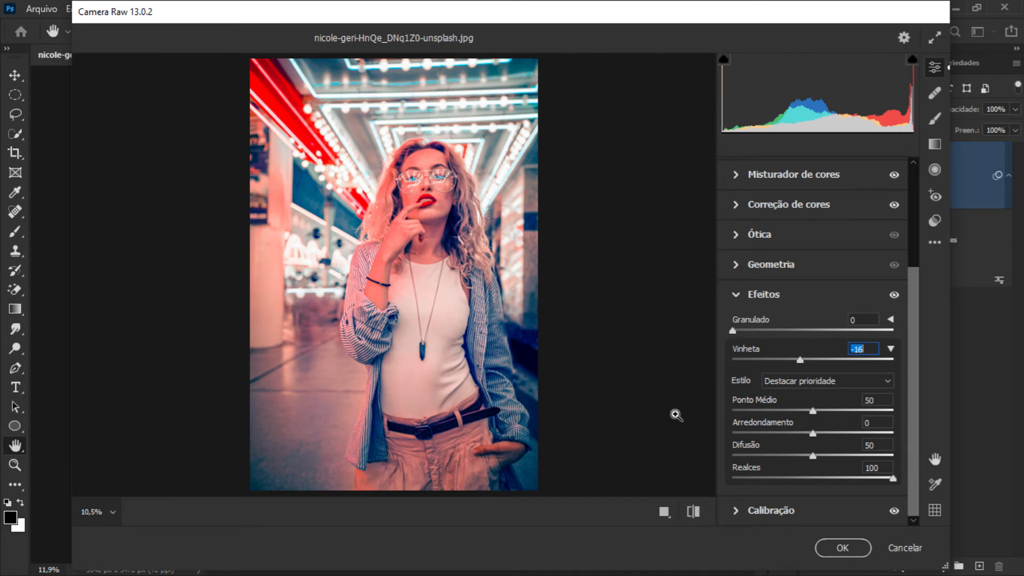
Compare the portrait before and after in side-by-side, split and stacked previews, and return to the single view.
{"action": "left_click", "coordinate": [666, 519]}
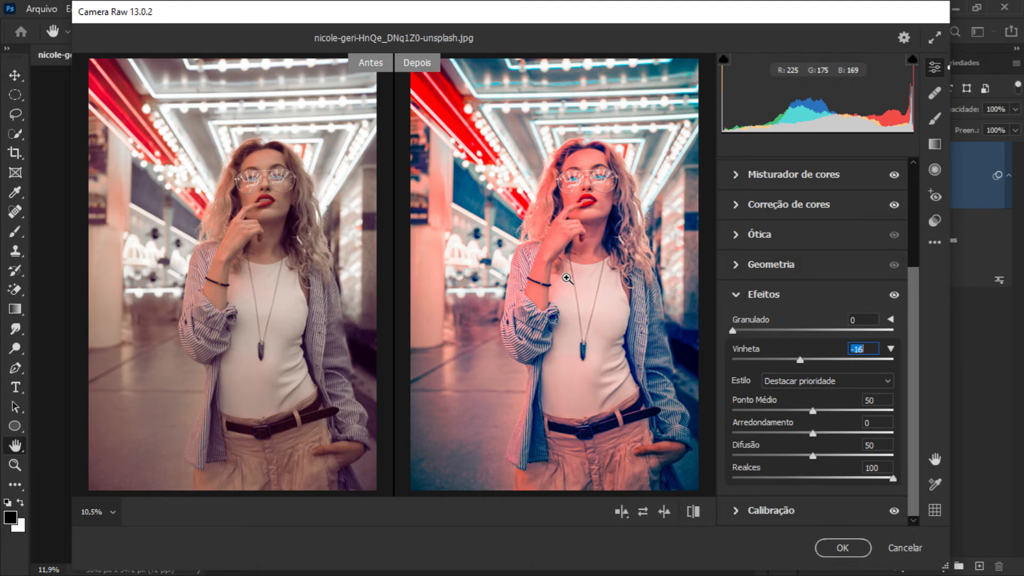
{"action": "left_click", "coordinate": [622, 512]}
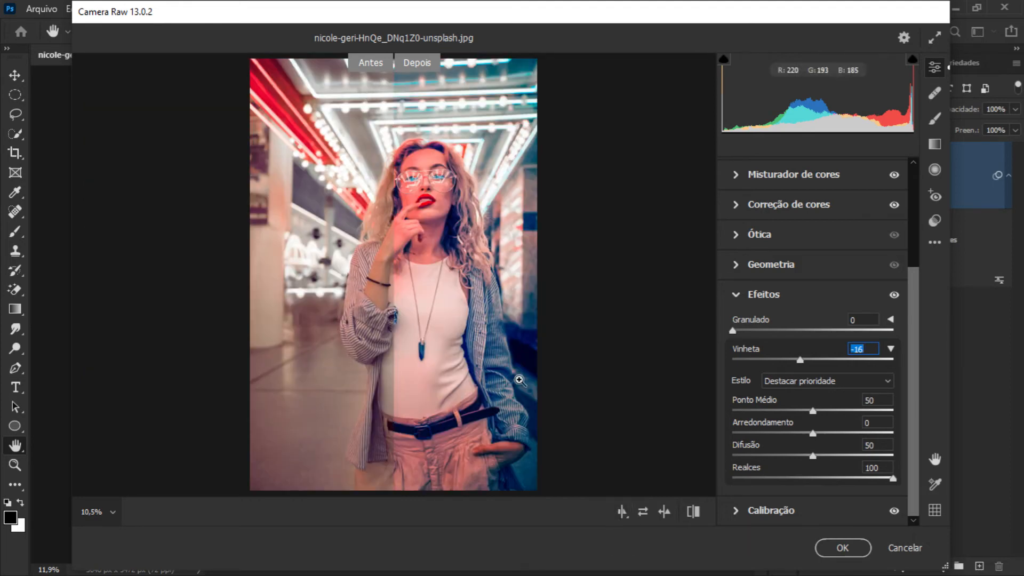
{"action": "left_click", "coordinate": [621, 512]}
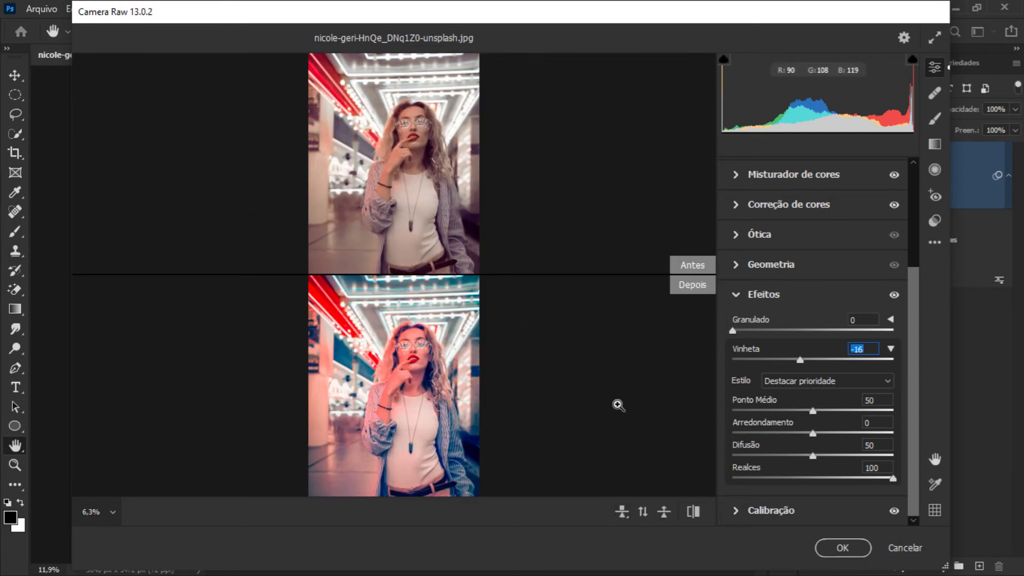
{"action": "left_click", "coordinate": [623, 511]}
{"action": "left_click", "coordinate": [622, 512]}
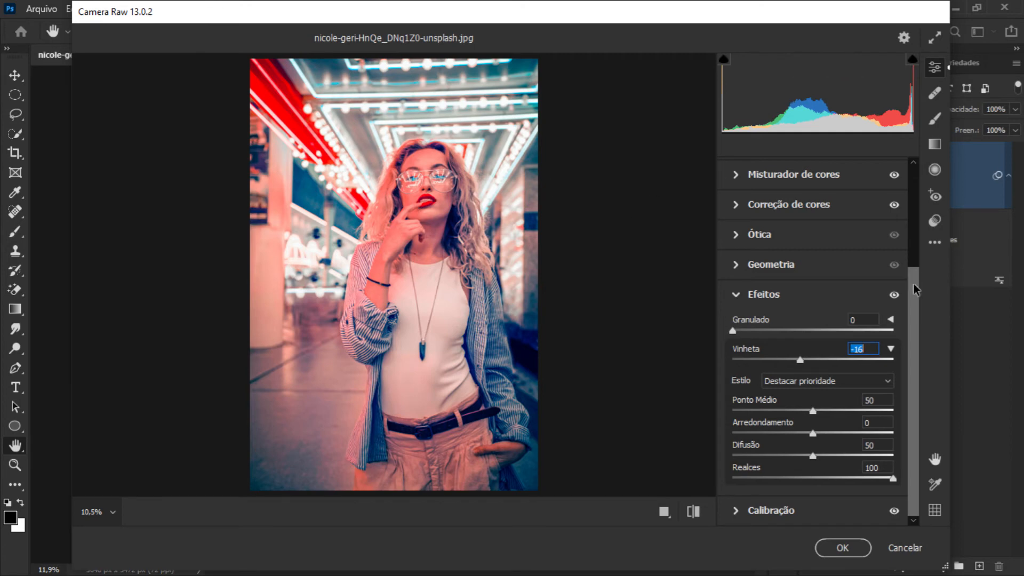
In Básico, set the Temperatura to -13, comparing it with 0 before restoring -13.
{"action": "left_click_drag", "start_coordinate": [915, 288], "coordinate": [916, 187]}
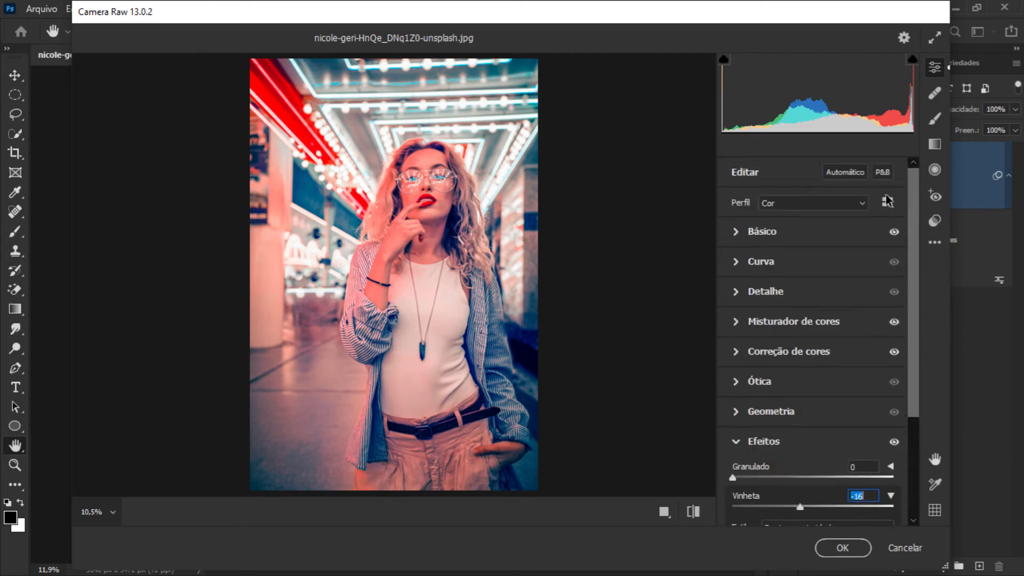
{"action": "left_click", "coordinate": [740, 233]}
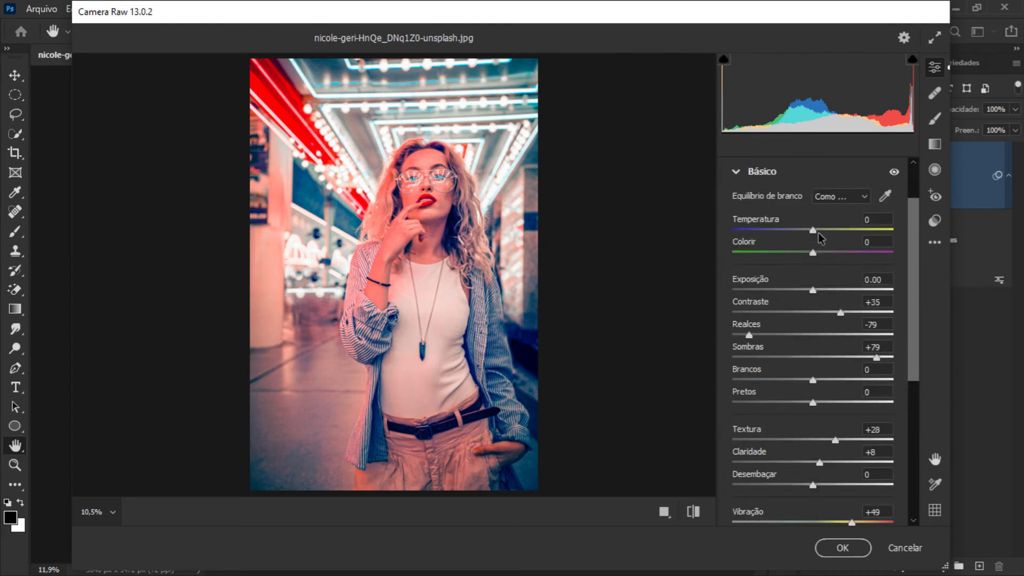
{"action": "left_click_drag", "start_coordinate": [812, 230], "coordinate": [804, 228]}
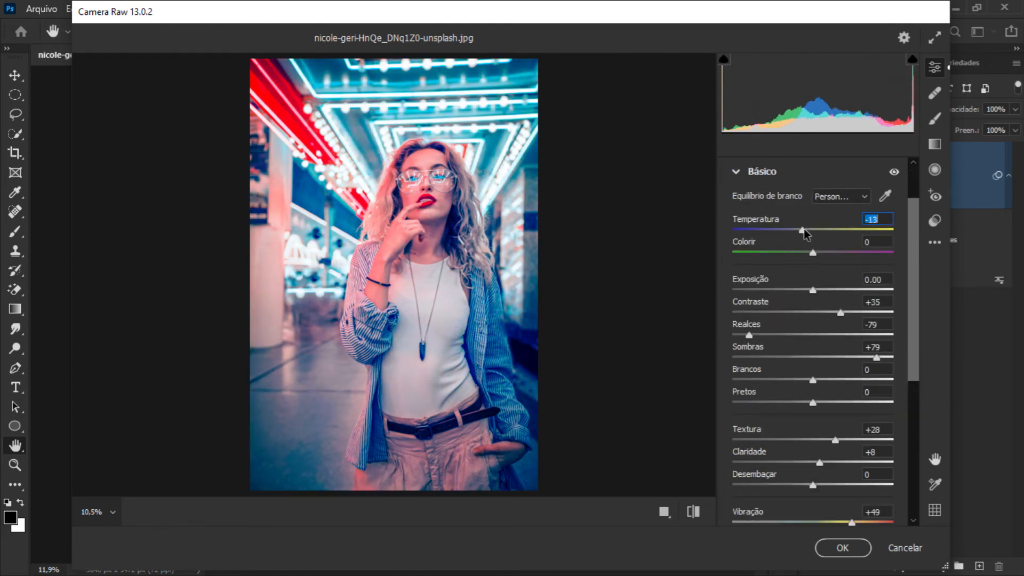
{"action": "left_click", "coordinate": [738, 171]}
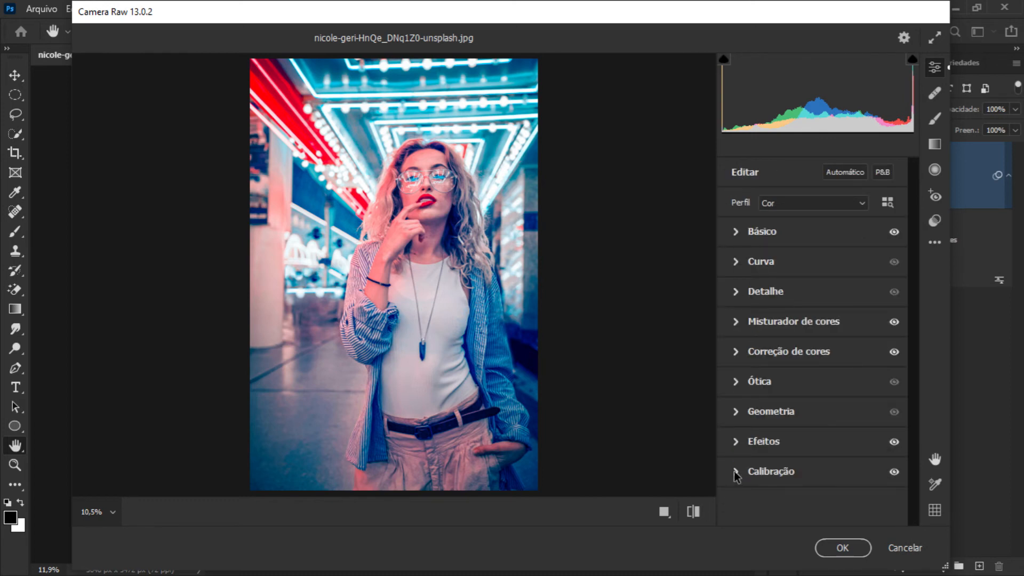
{"action": "left_click", "coordinate": [736, 233]}
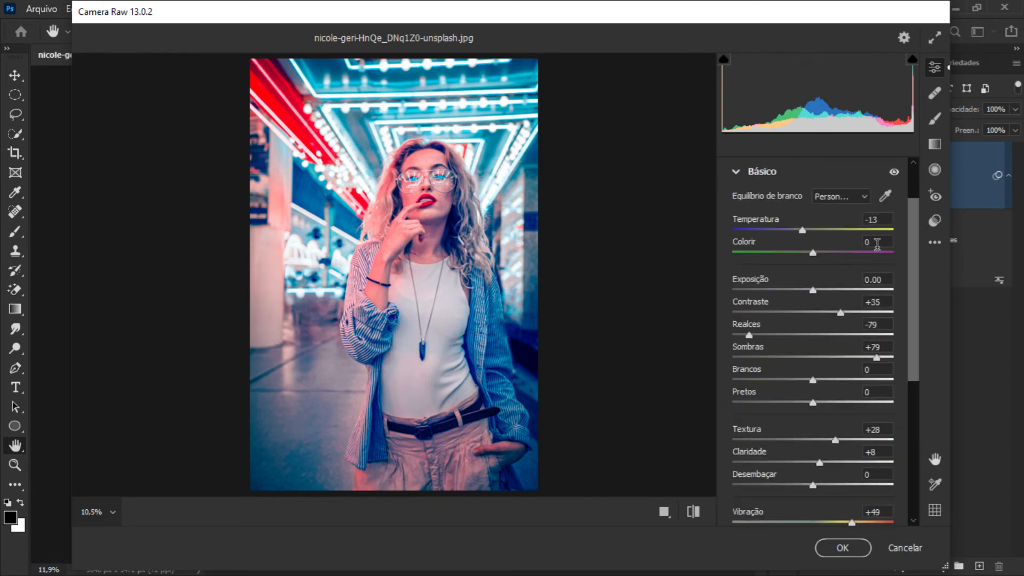
{"action": "left_click", "coordinate": [883, 218]}
{"action": "type", "text": "0"}
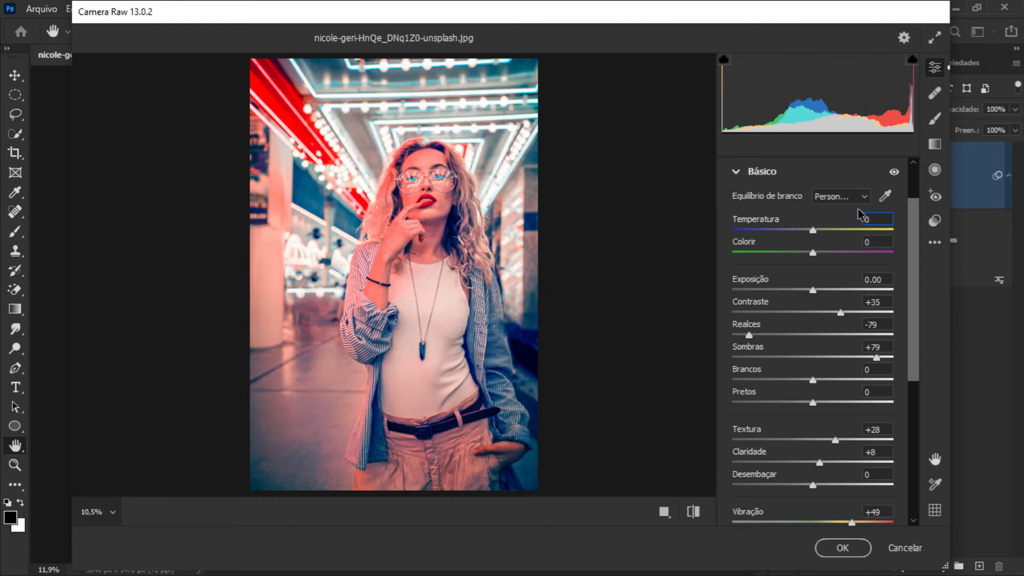
{"action": "type", "text": "-13"}
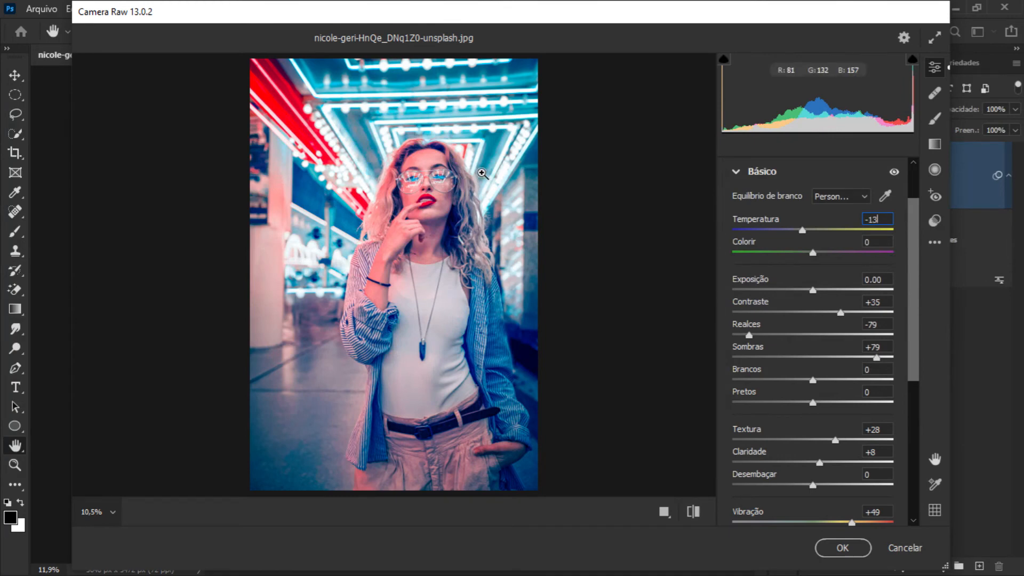
In Misturador de cores, set the Laranjas saturation to -42 and their Matiz to +46.
{"action": "left_click", "coordinate": [737, 175]}
{"action": "left_click", "coordinate": [736, 321]}
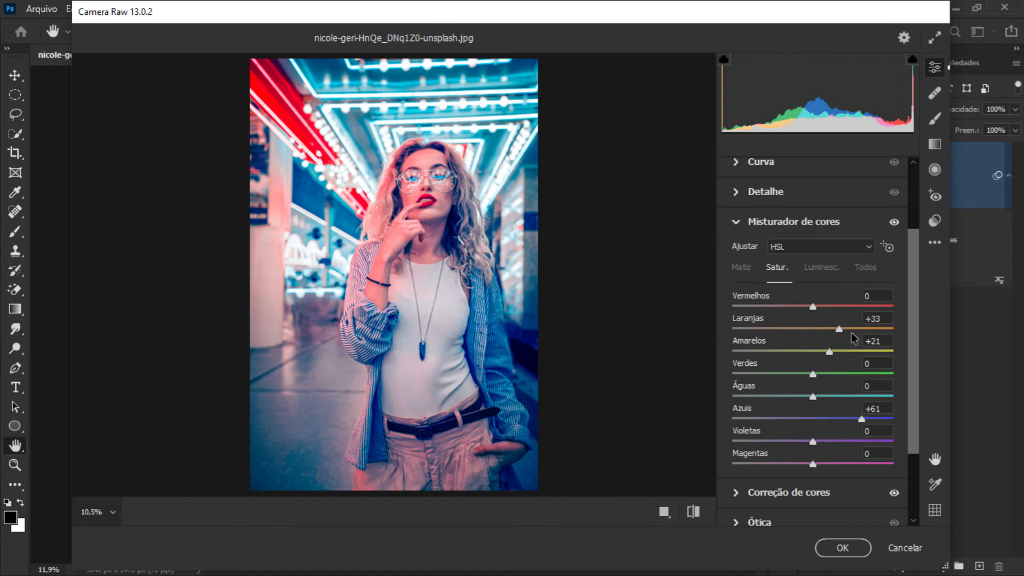
{"action": "left_click_drag", "start_coordinate": [840, 328], "coordinate": [778, 328]}
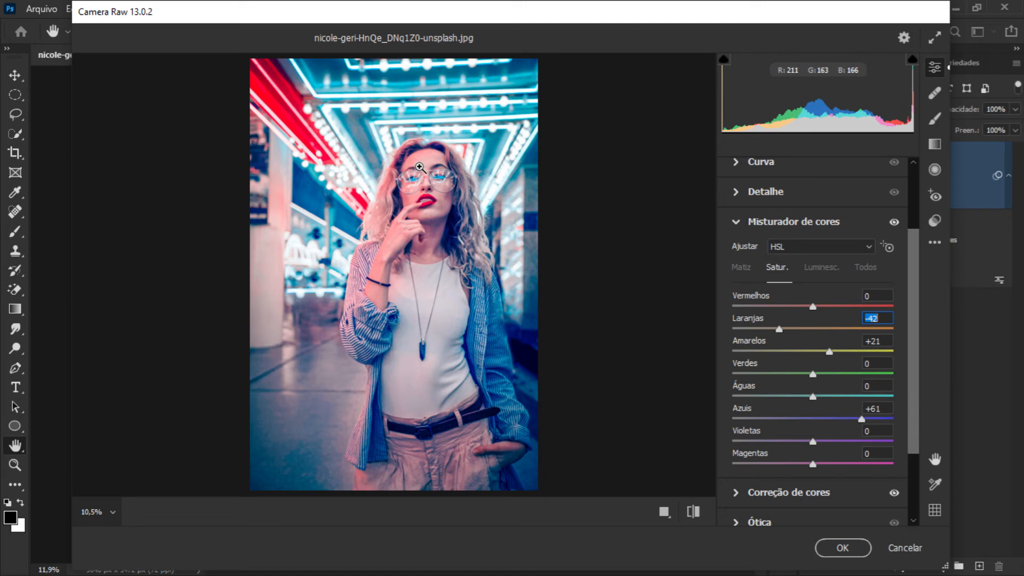
{"action": "left_click", "coordinate": [740, 270]}
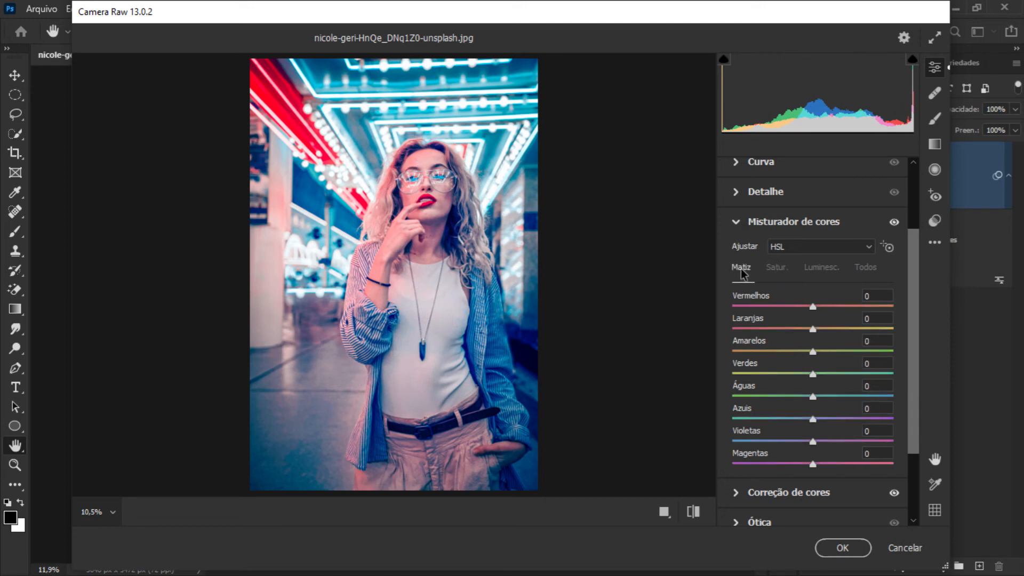
{"action": "left_click_drag", "start_coordinate": [811, 331], "coordinate": [851, 333]}
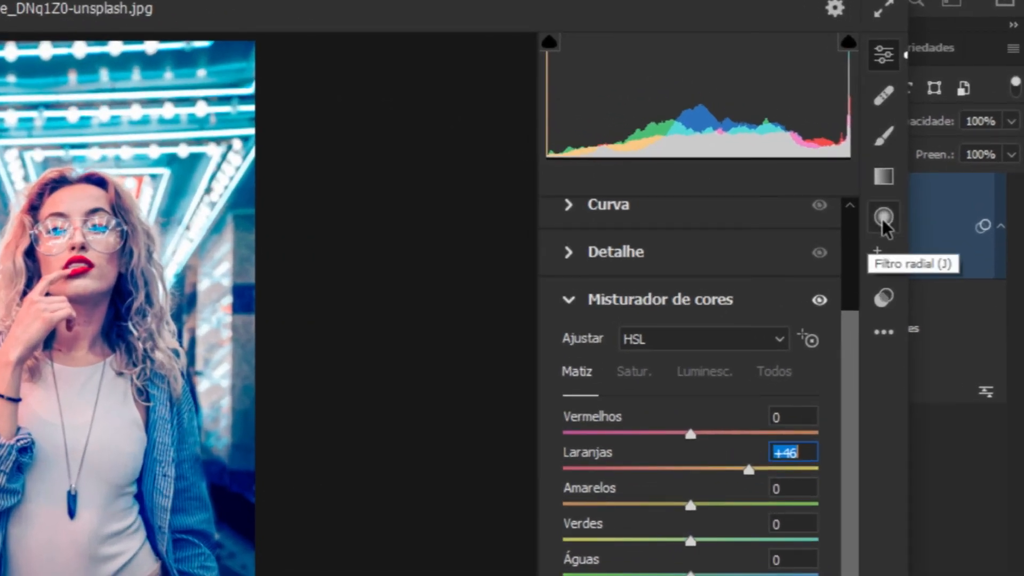
Add a radial filter around the woman's head, turn off Inverter and reset its local correction settings.
{"action": "left_click", "coordinate": [883, 217]}
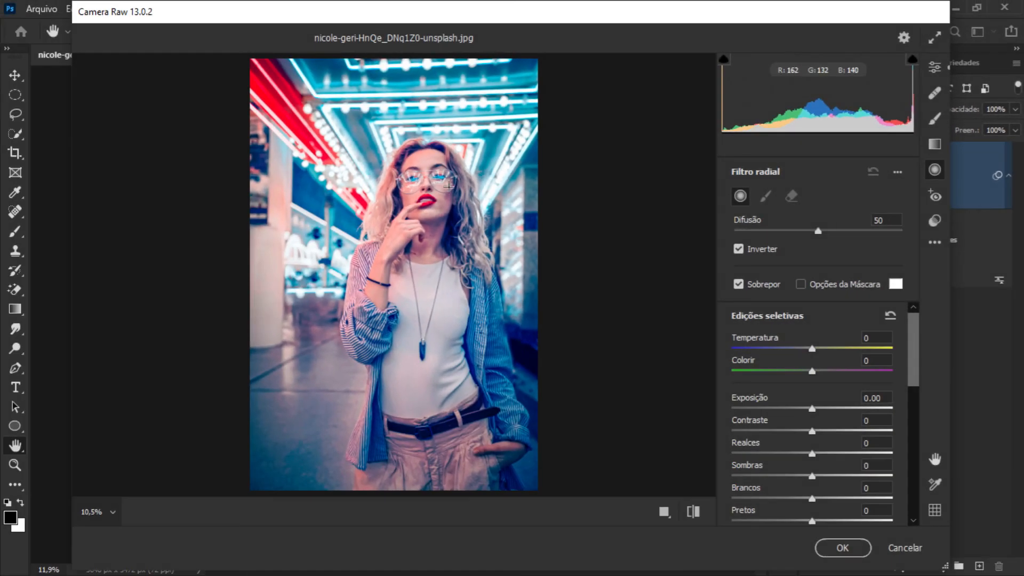
{"action": "left_click_drag", "start_coordinate": [376, 135], "coordinate": [414, 177]}
{"action": "left_click_drag", "start_coordinate": [413, 177], "coordinate": [468, 231]}
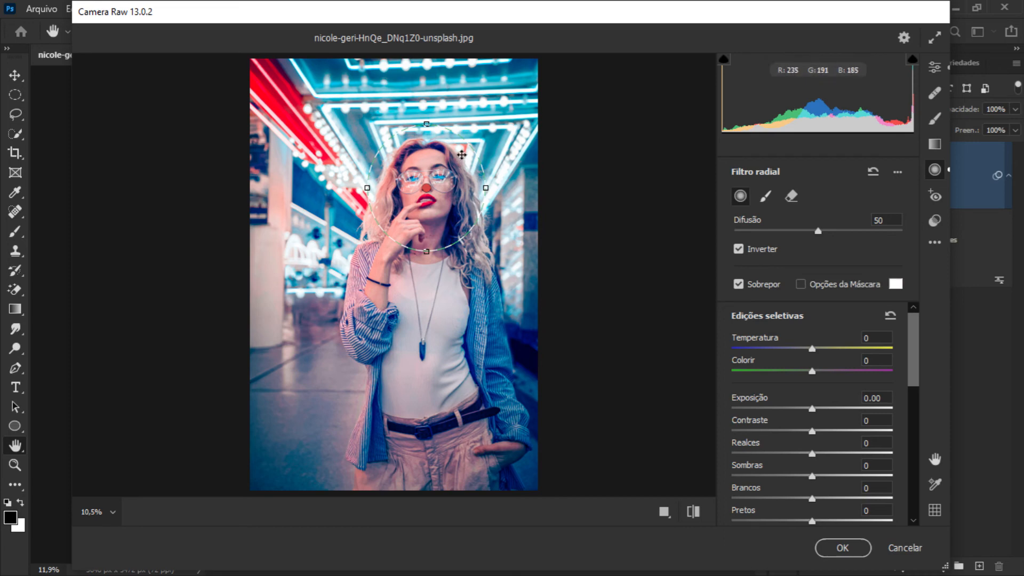
{"action": "left_click", "coordinate": [738, 248]}
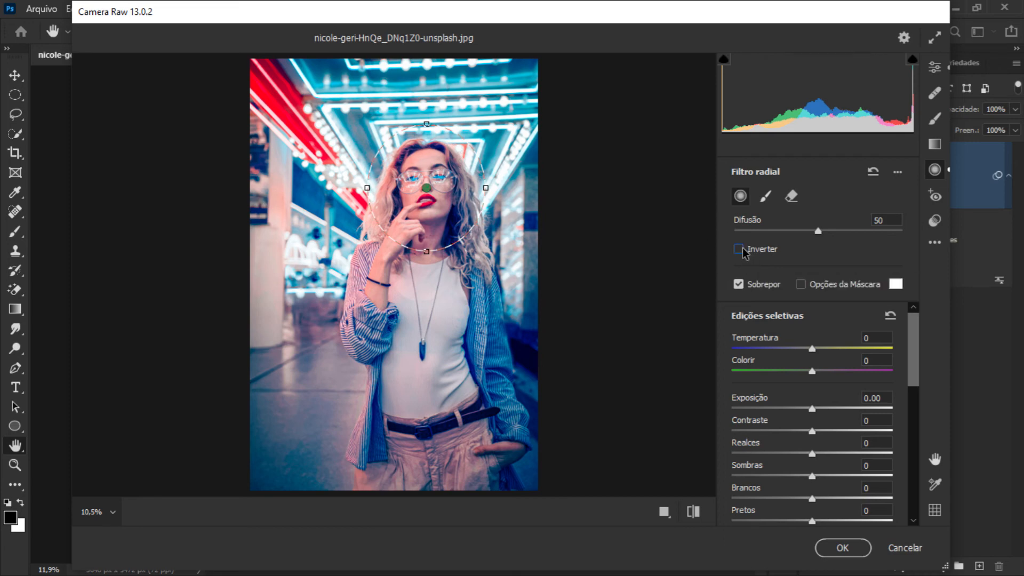
{"action": "left_click", "coordinate": [899, 172]}
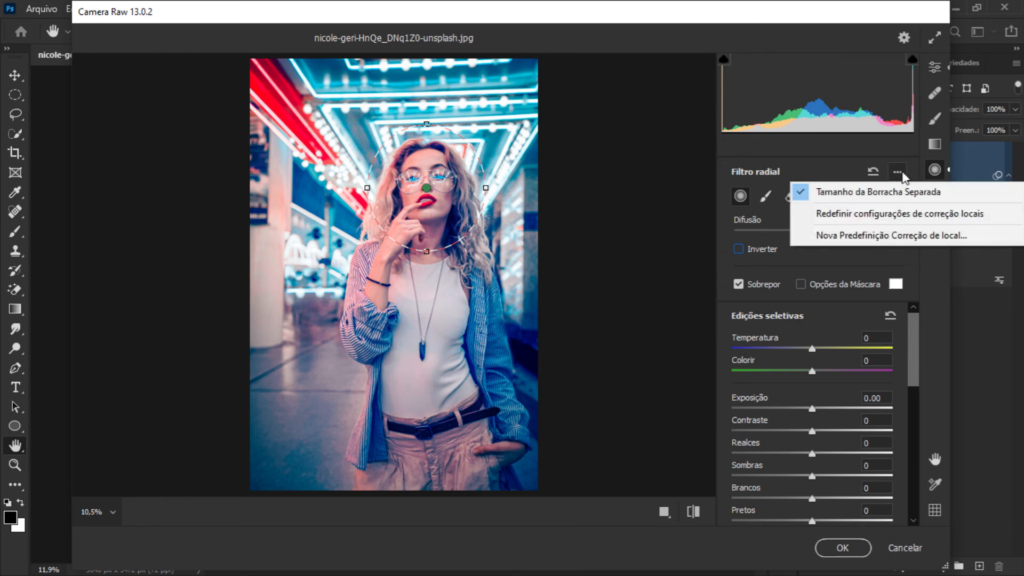
{"action": "left_click", "coordinate": [828, 214]}
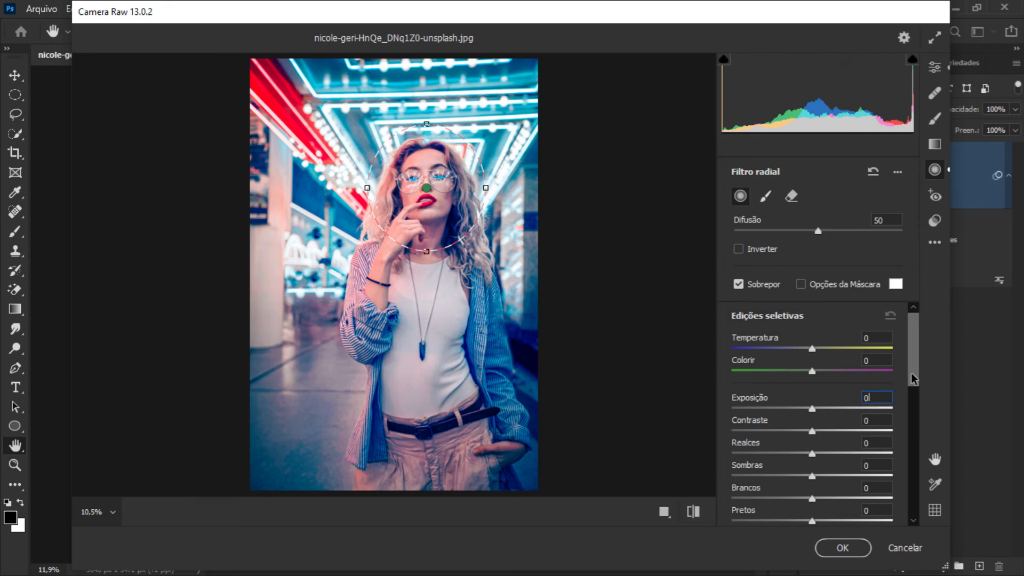
Set the head filter's Exposição to +0.15, Contraste to +28 and Sombras to +26, and deselect it.
{"action": "left_click", "coordinate": [812, 409]}
{"action": "left_click_drag", "start_coordinate": [813, 408], "coordinate": [814, 409]}
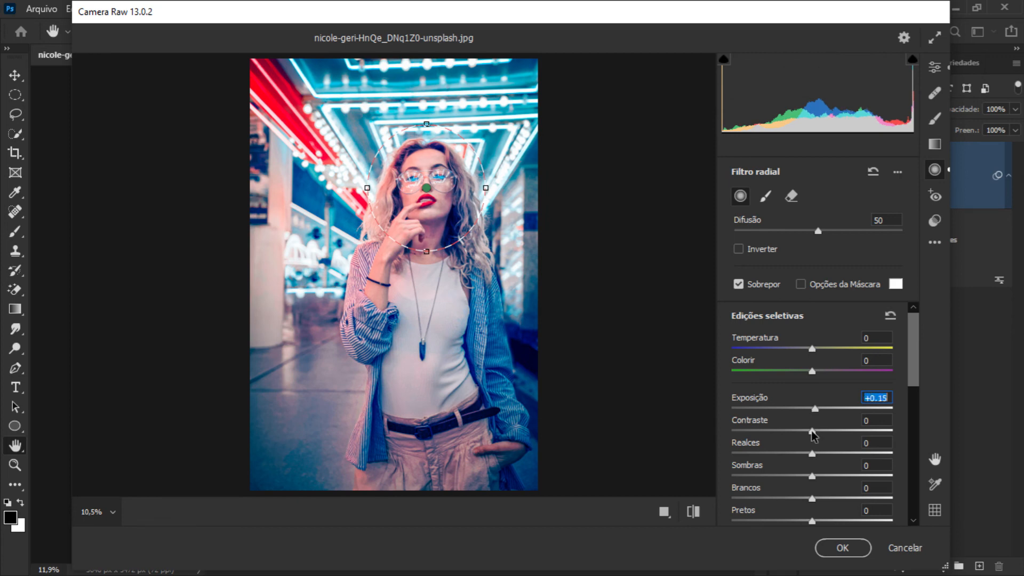
{"action": "left_click_drag", "start_coordinate": [813, 431], "coordinate": [836, 435]}
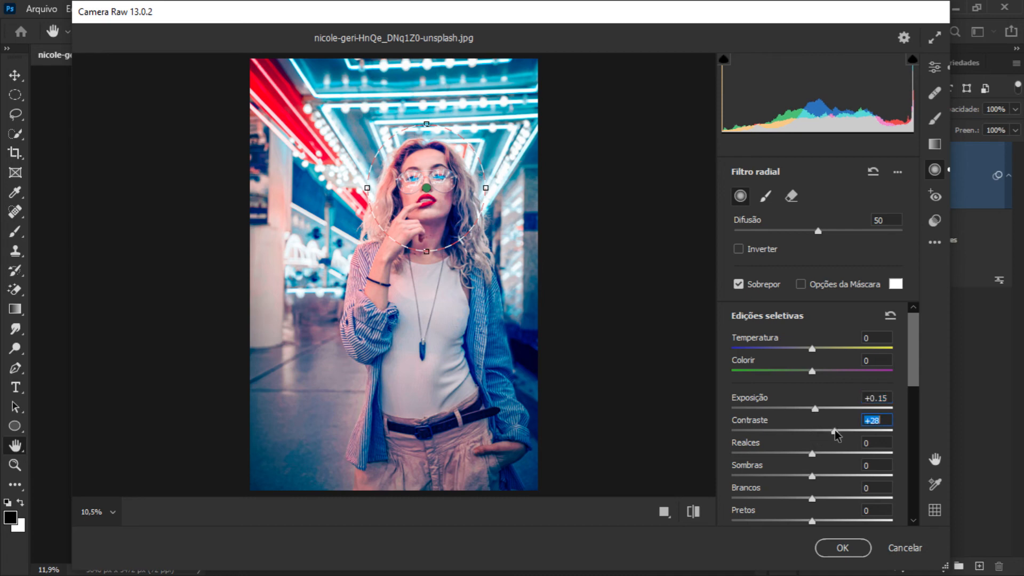
{"action": "left_click_drag", "start_coordinate": [812, 476], "coordinate": [836, 481]}
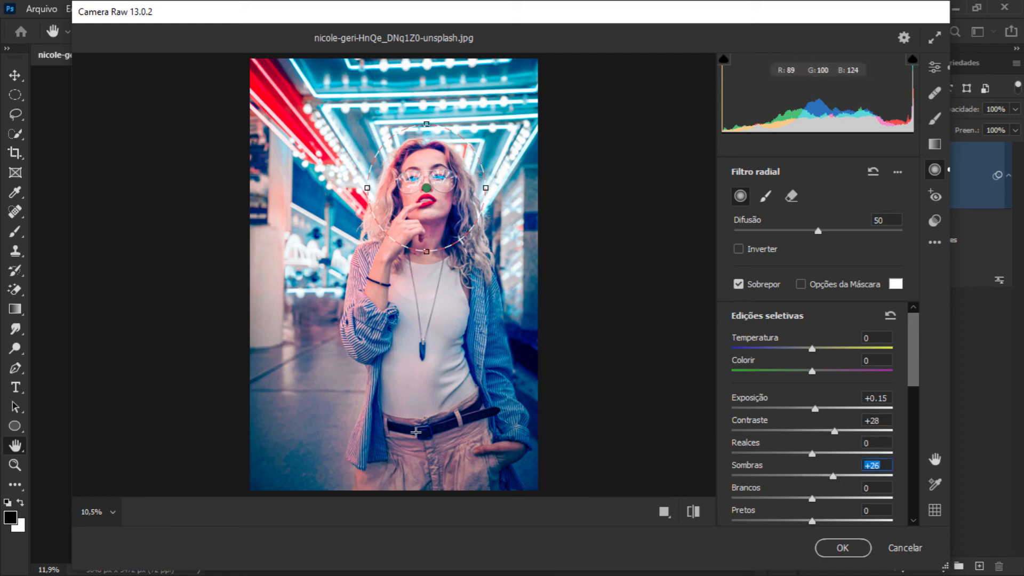
{"action": "left_click", "coordinate": [565, 346]}
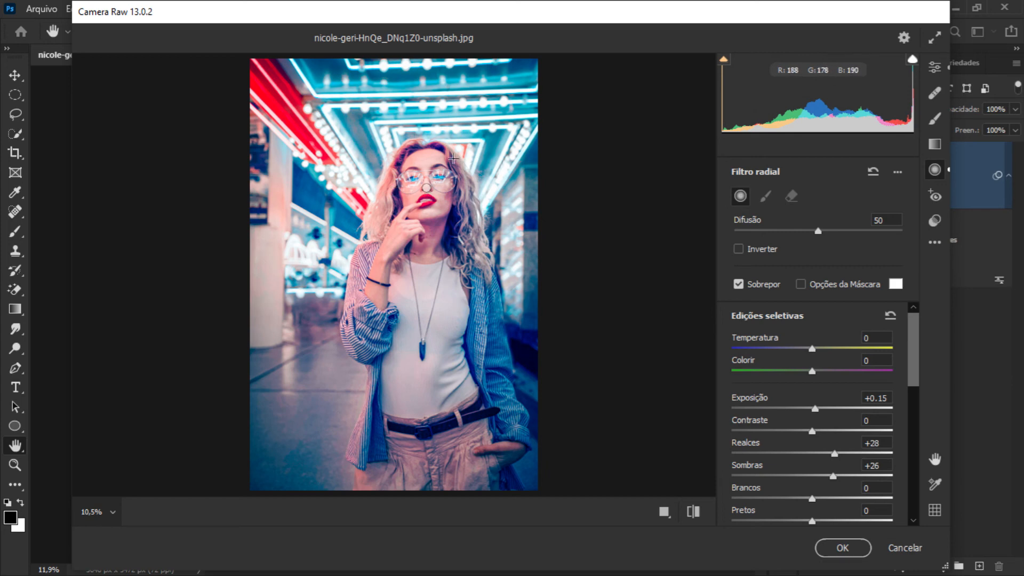
Add a second radial filter around the woman's whole body, turn on Inverter and reset its local correction settings.
{"action": "left_click_drag", "start_coordinate": [353, 118], "coordinate": [503, 459]}
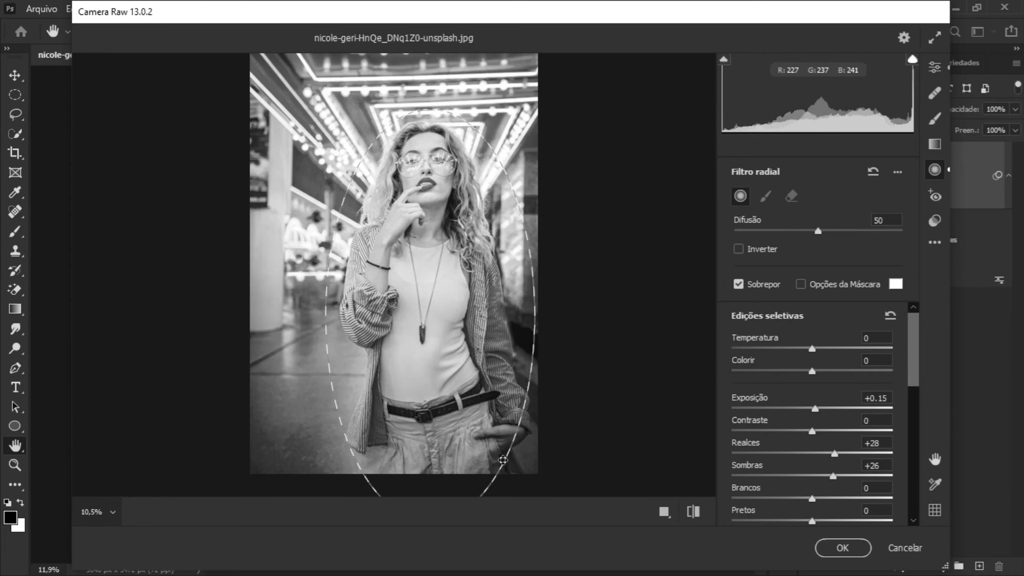
{"action": "left_click_drag", "start_coordinate": [503, 460], "coordinate": [499, 457]}
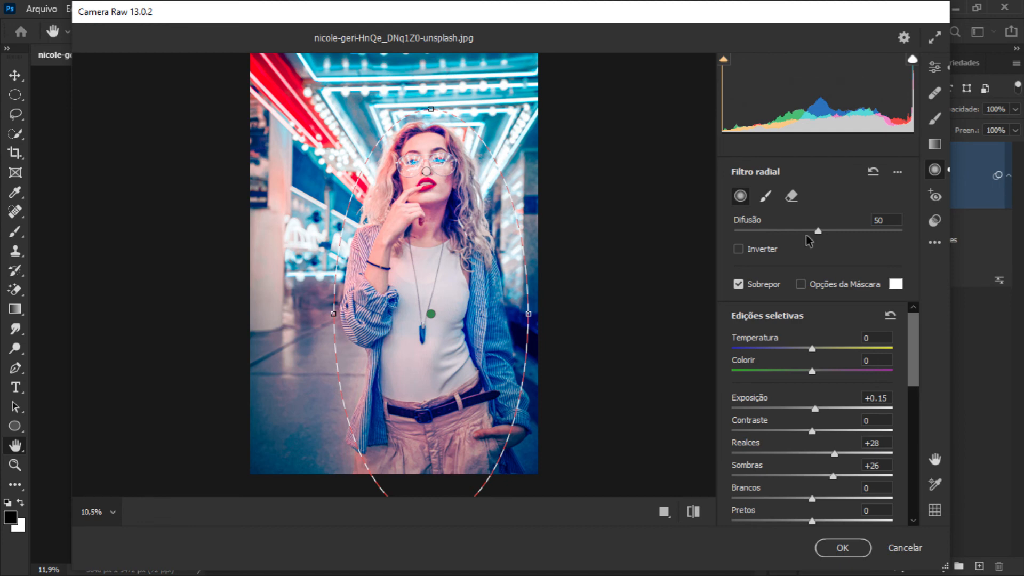
{"action": "left_click", "coordinate": [738, 249]}
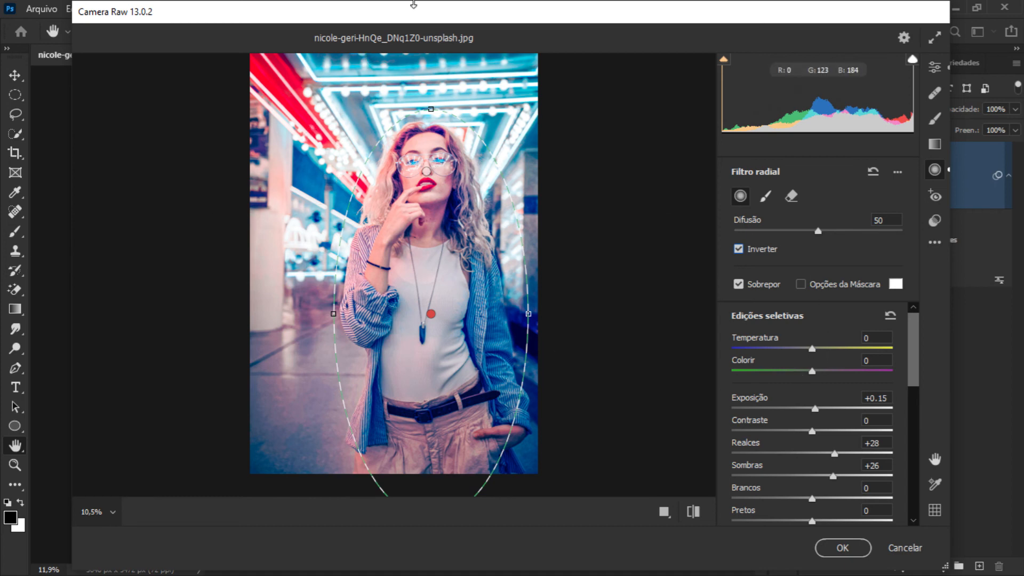
{"action": "left_click", "coordinate": [900, 172]}
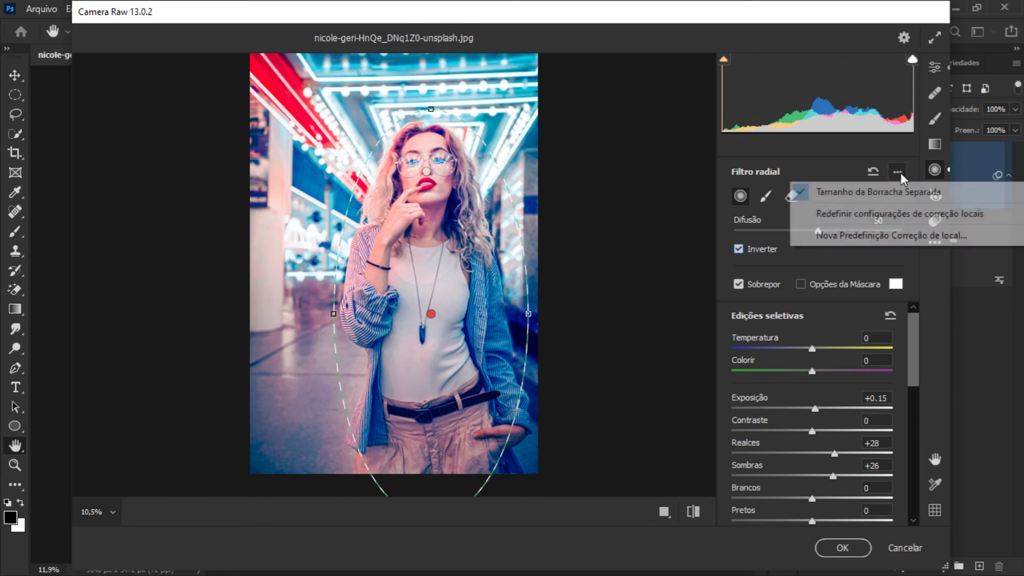
{"action": "left_click", "coordinate": [854, 214]}
Set the Nitidez of the inverted body filter to -100.
{"action": "left_click_drag", "start_coordinate": [912, 344], "coordinate": [905, 312]}
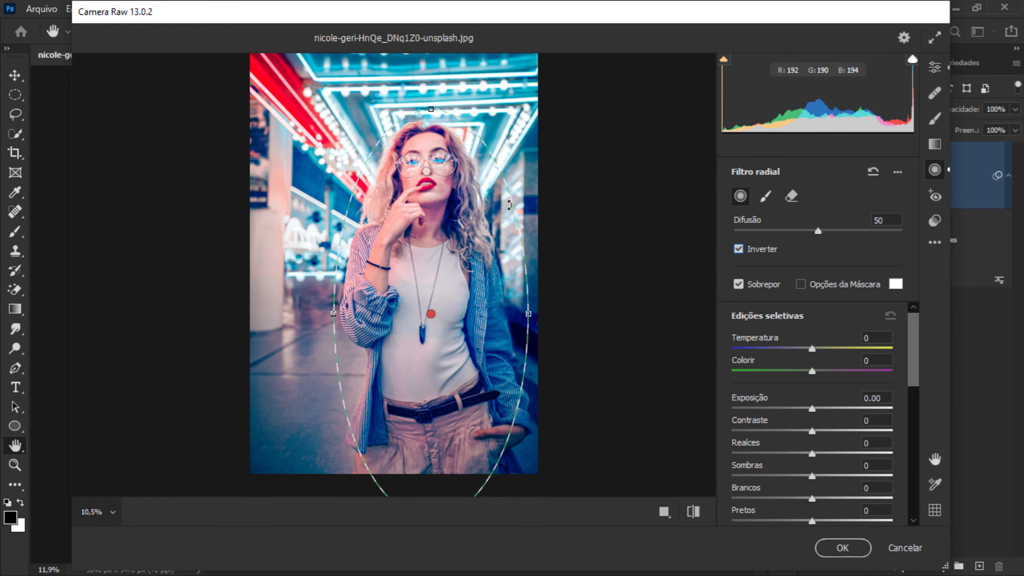
{"action": "left_click_drag", "start_coordinate": [915, 352], "coordinate": [910, 523]}
{"action": "left_click_drag", "start_coordinate": [814, 355], "coordinate": [688, 361]}
Examine the background sharpness around the woman at 25% and 33% zoom, and return to the general edit settings.
{"action": "left_click", "coordinate": [106, 513]}
{"action": "left_click", "coordinate": [134, 284]}
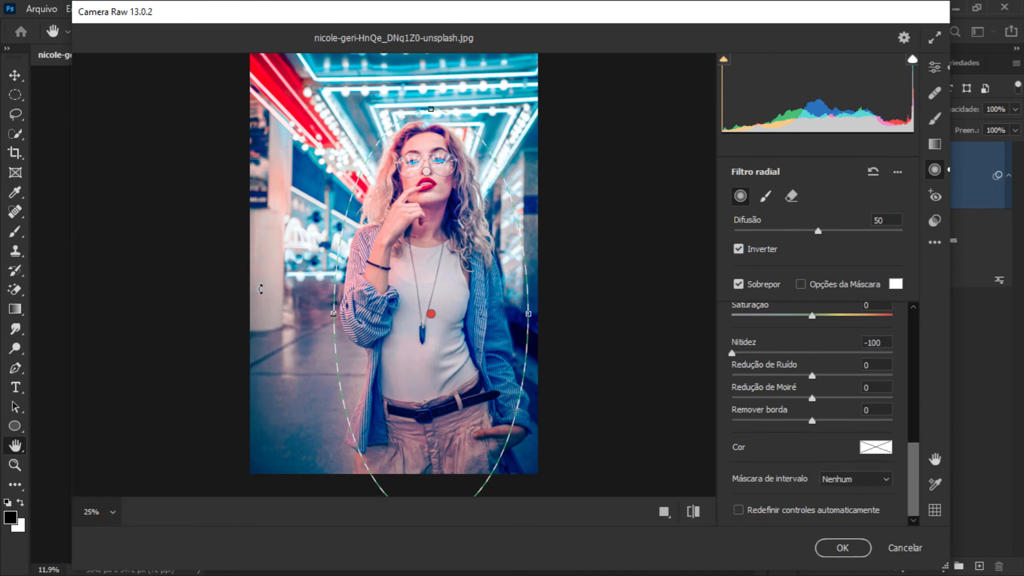
{"action": "left_click_drag", "start_coordinate": [227, 309], "coordinate": [303, 155]}
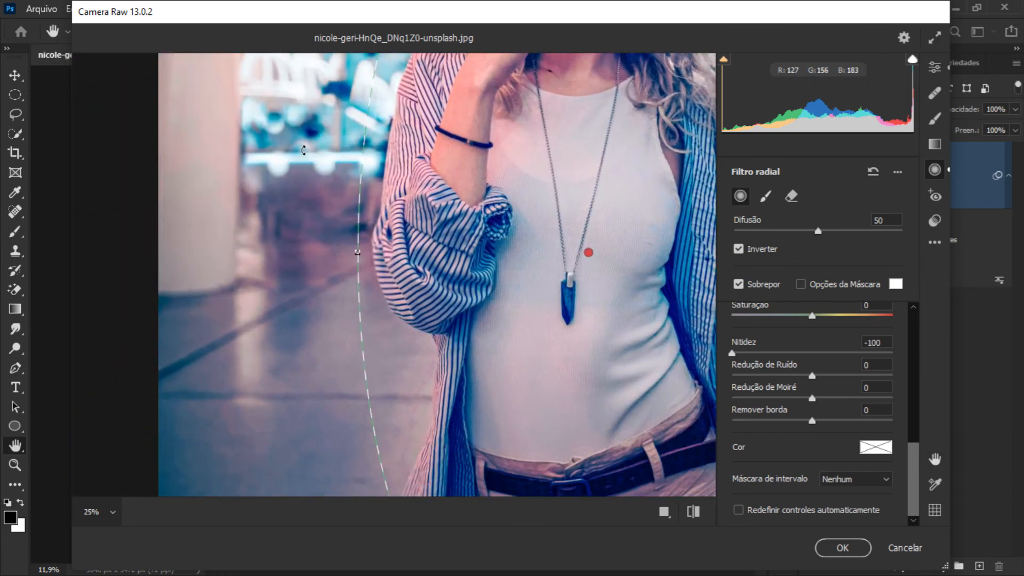
{"action": "left_click_drag", "start_coordinate": [367, 402], "coordinate": [304, 289]}
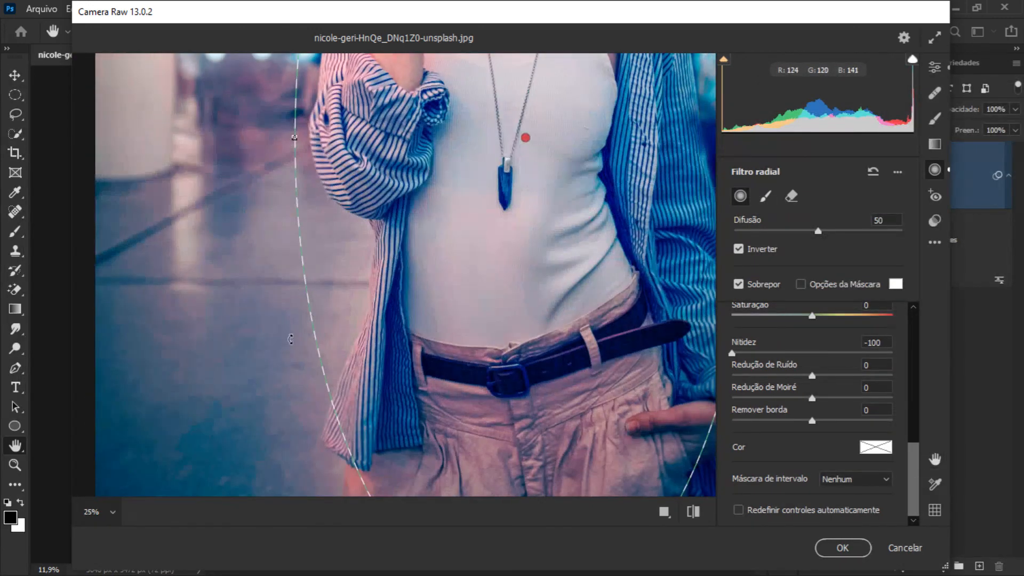
{"action": "left_click_drag", "start_coordinate": [283, 364], "coordinate": [287, 318]}
{"action": "left_click_drag", "start_coordinate": [267, 143], "coordinate": [258, 319]}
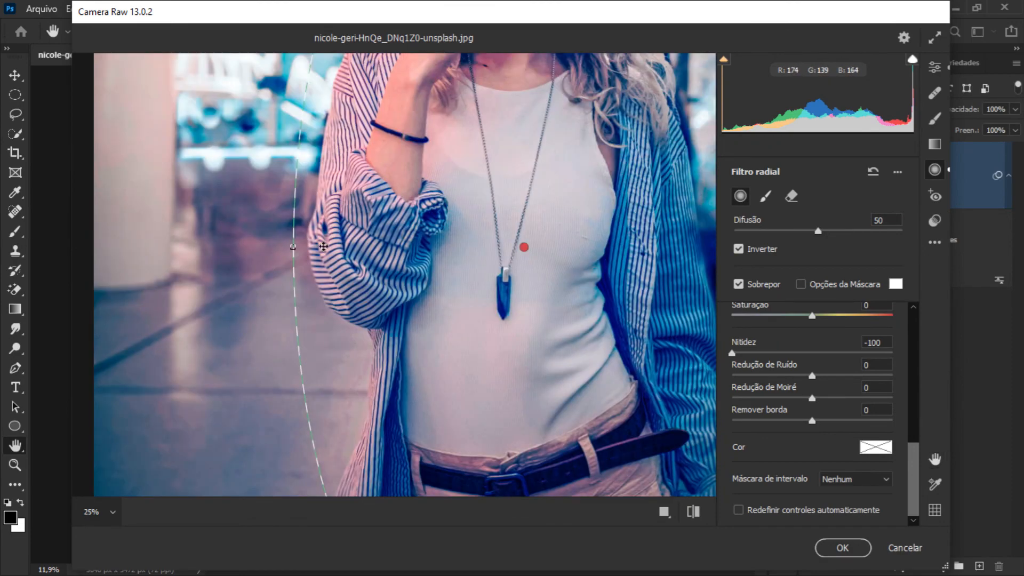
{"action": "left_click_drag", "start_coordinate": [231, 172], "coordinate": [195, 281]}
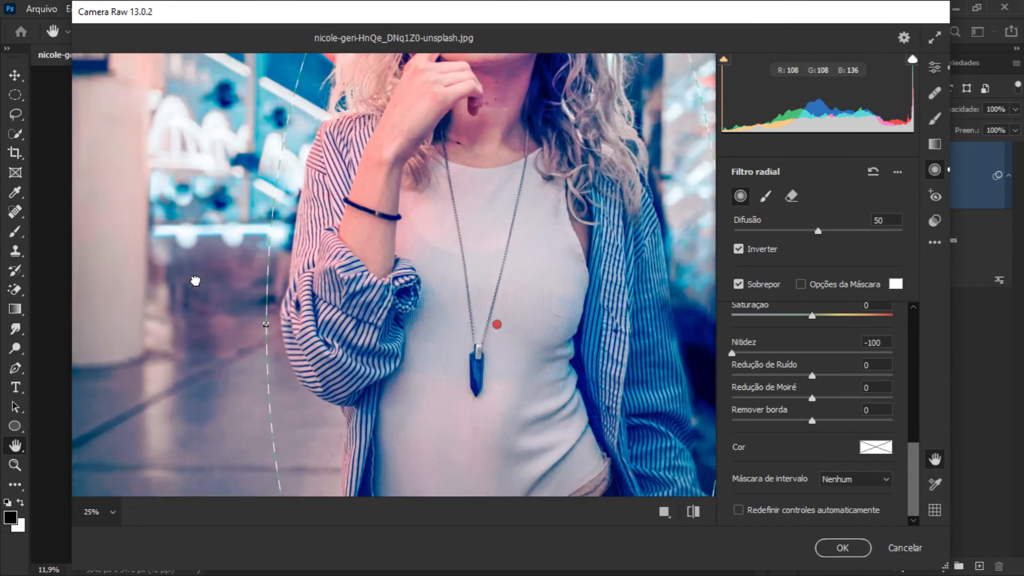
{"action": "left_click", "coordinate": [107, 512]}
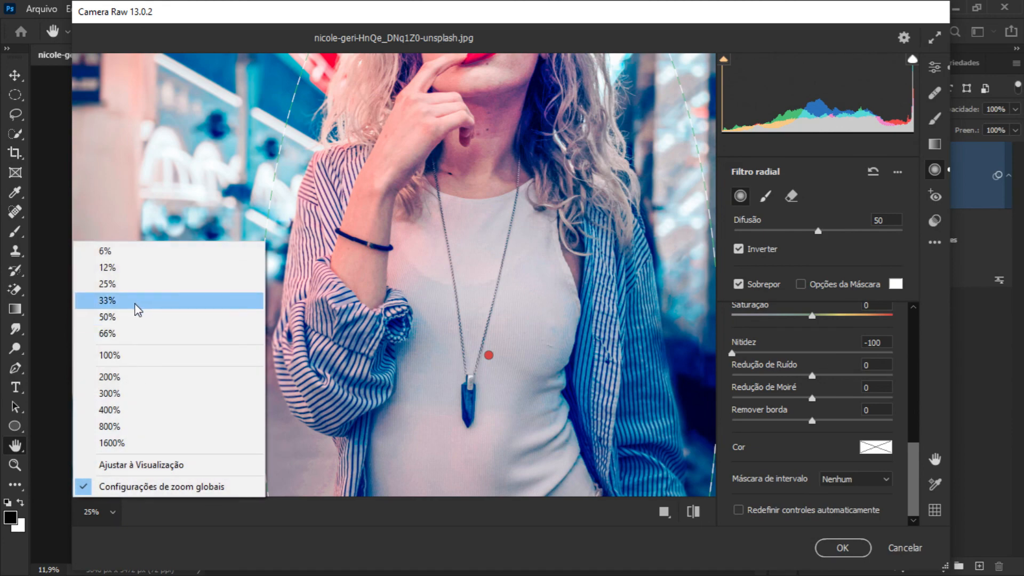
{"action": "left_click", "coordinate": [106, 300]}
{"action": "left_click_drag", "start_coordinate": [140, 309], "coordinate": [297, 230]}
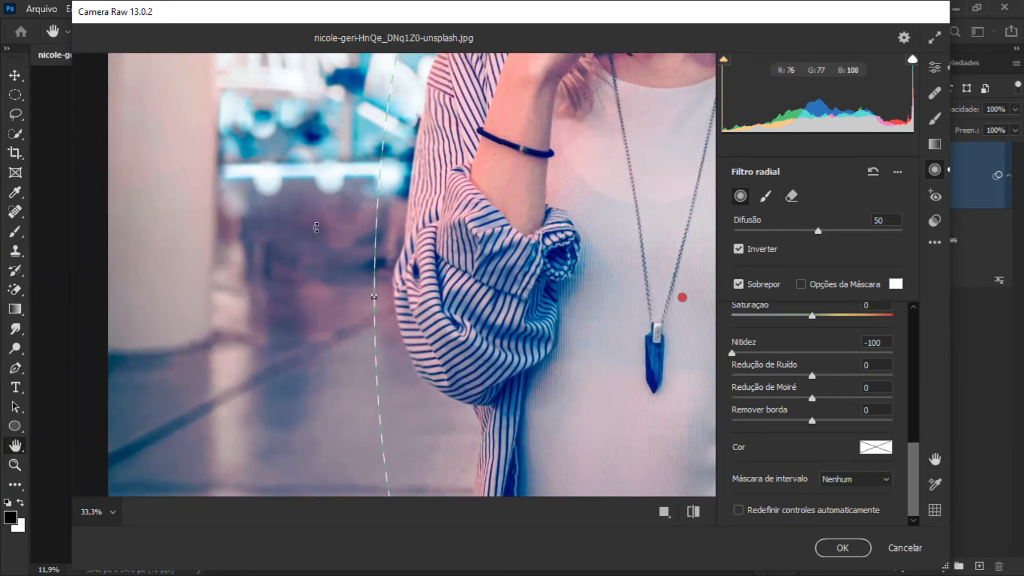
{"action": "left_click_drag", "start_coordinate": [301, 165], "coordinate": [318, 235]}
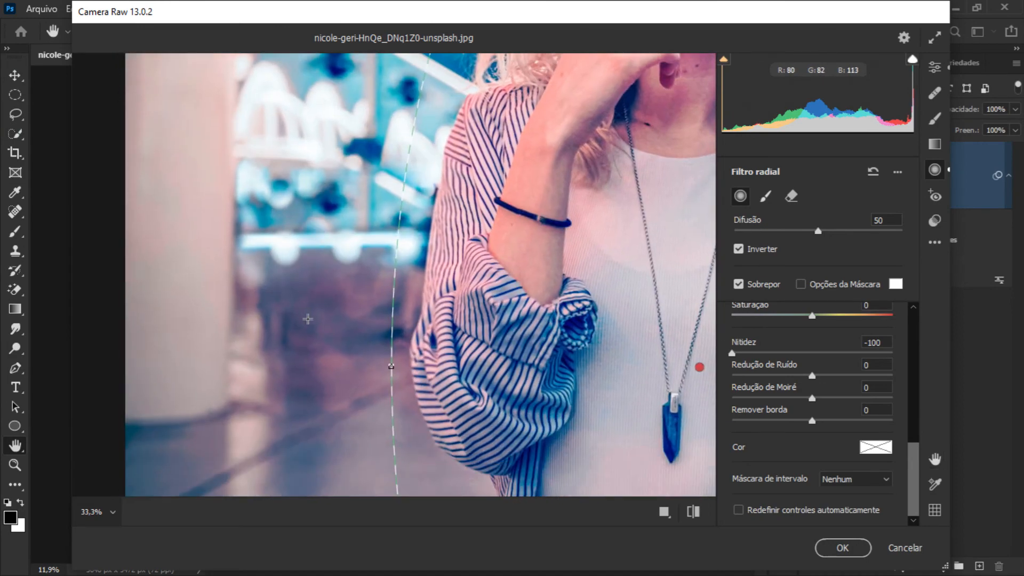
{"action": "left_click_drag", "start_coordinate": [304, 338], "coordinate": [313, 290]}
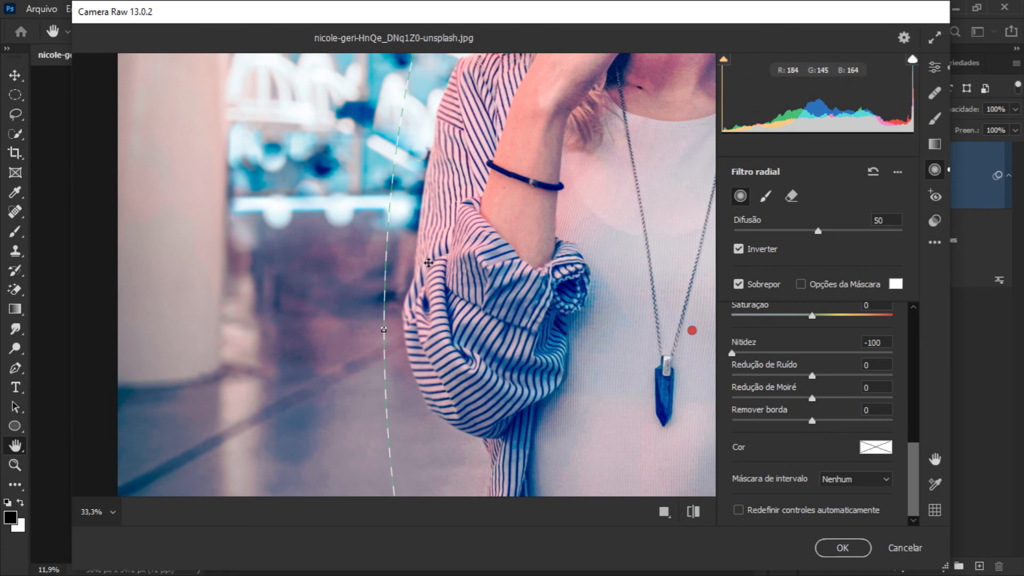
{"action": "left_click", "coordinate": [938, 69]}
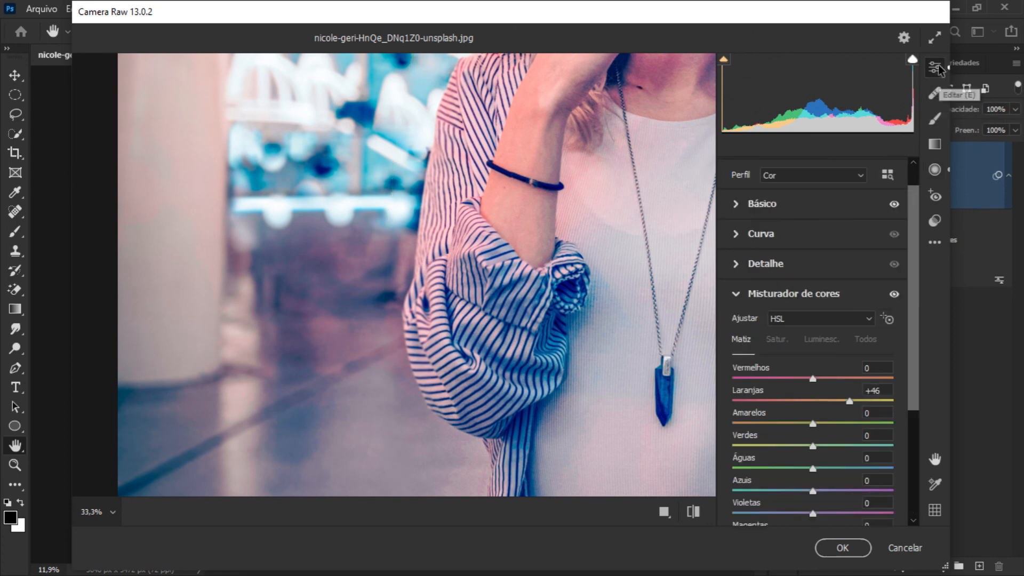
Set the Granulado effect to 19 to add grain to the photo.
{"action": "scroll", "coordinate": [746, 325], "scroll_direction": "down", "scroll_amount": 3}
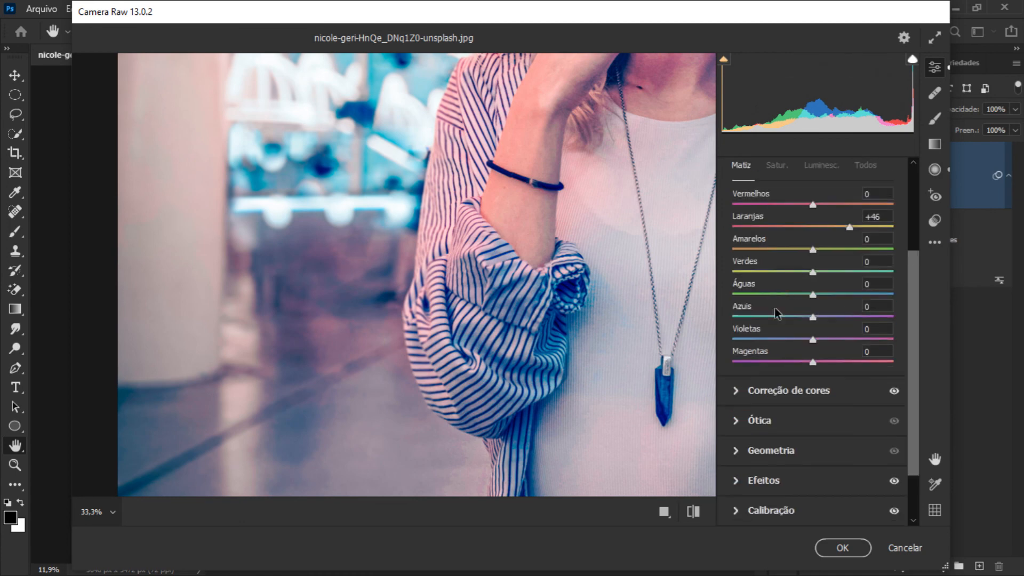
{"action": "left_click", "coordinate": [764, 480]}
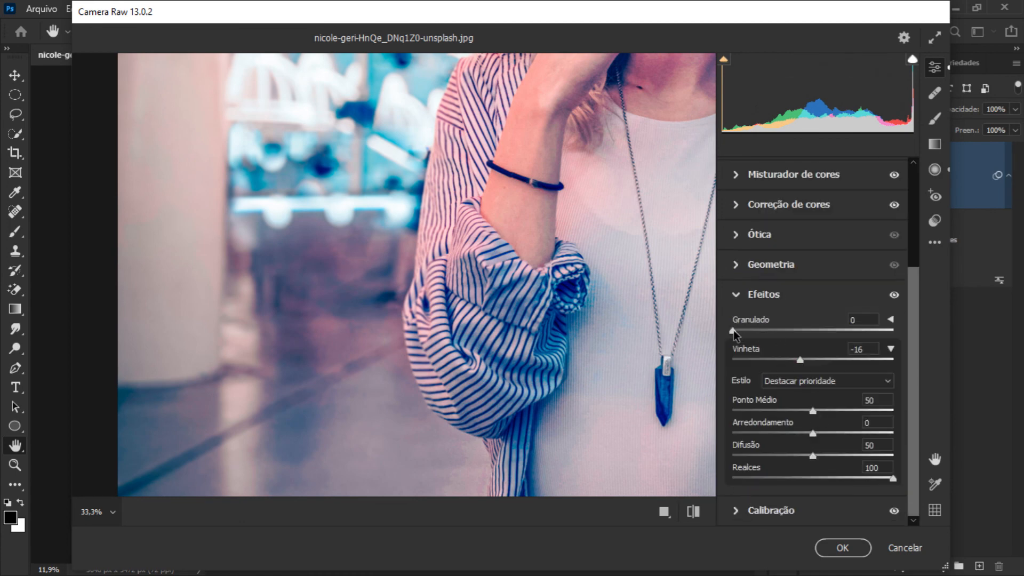
{"action": "left_click_drag", "start_coordinate": [734, 330], "coordinate": [763, 329]}
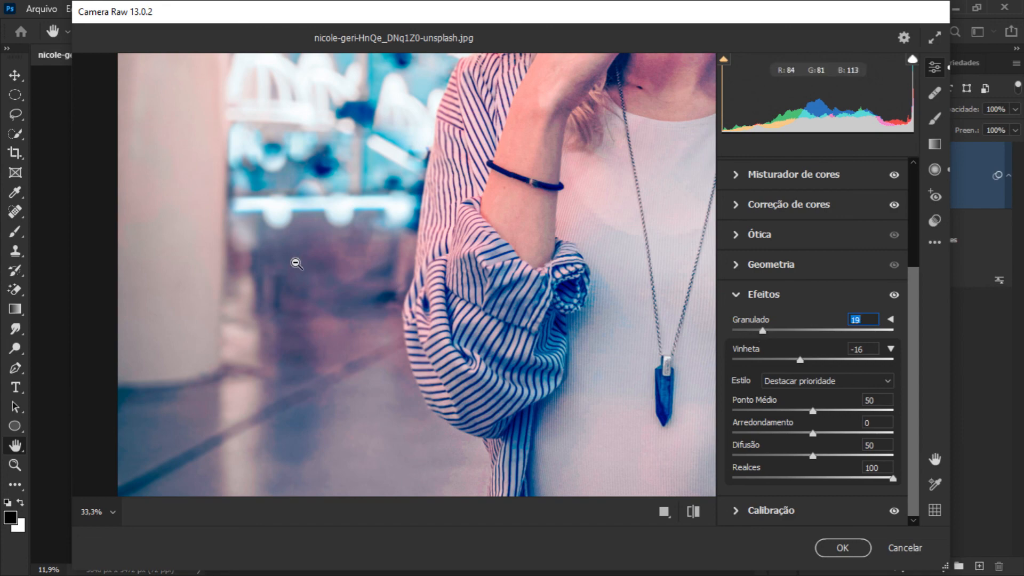
Check the grain on the floor and background, and compare the whole photo's Antes and Depois versions side by side.
{"action": "left_click_drag", "start_coordinate": [290, 146], "coordinate": [354, 295]}
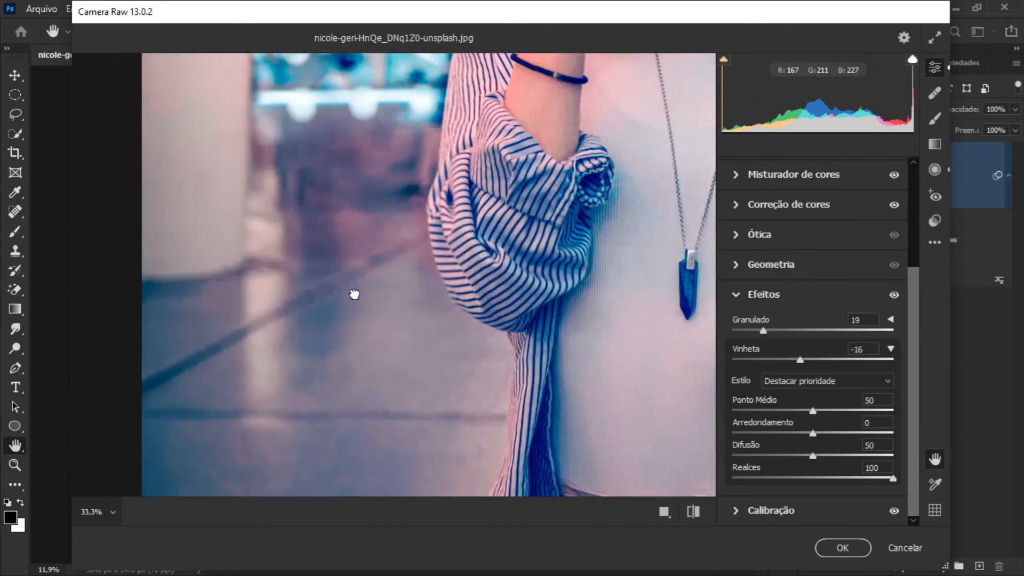
{"action": "left_click", "coordinate": [111, 521]}
{"action": "left_click", "coordinate": [135, 465]}
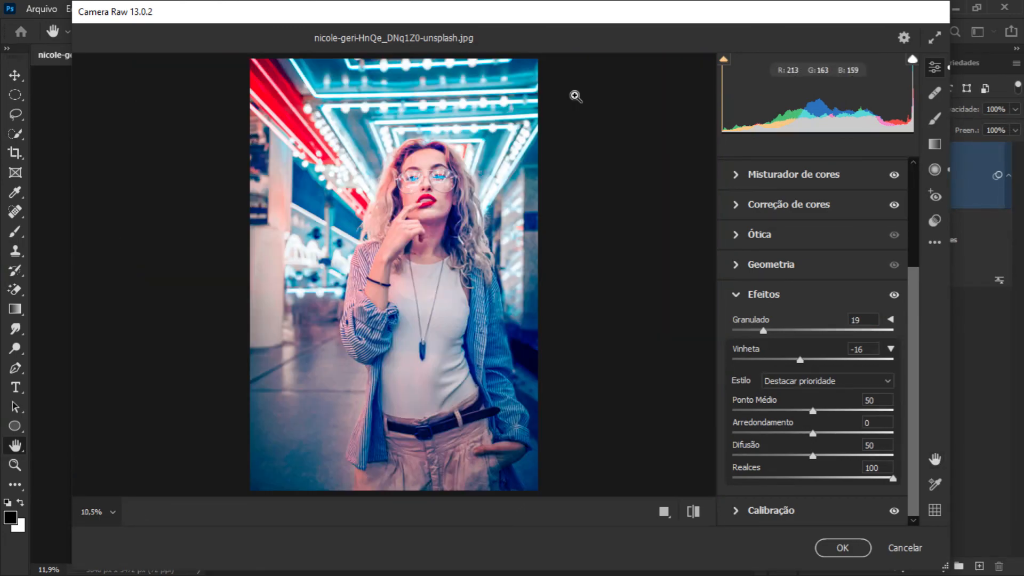
{"action": "left_click", "coordinate": [664, 511]}
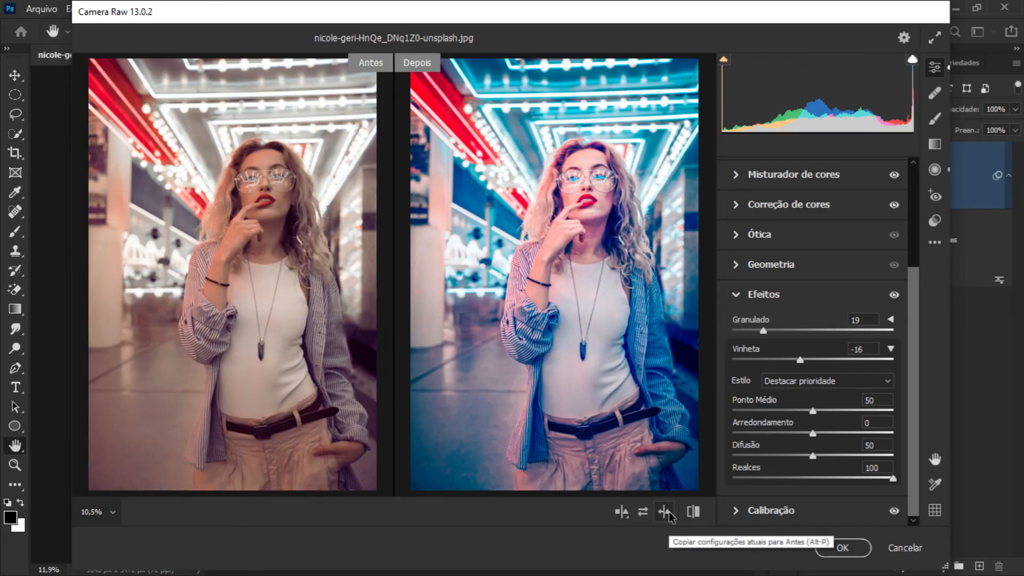